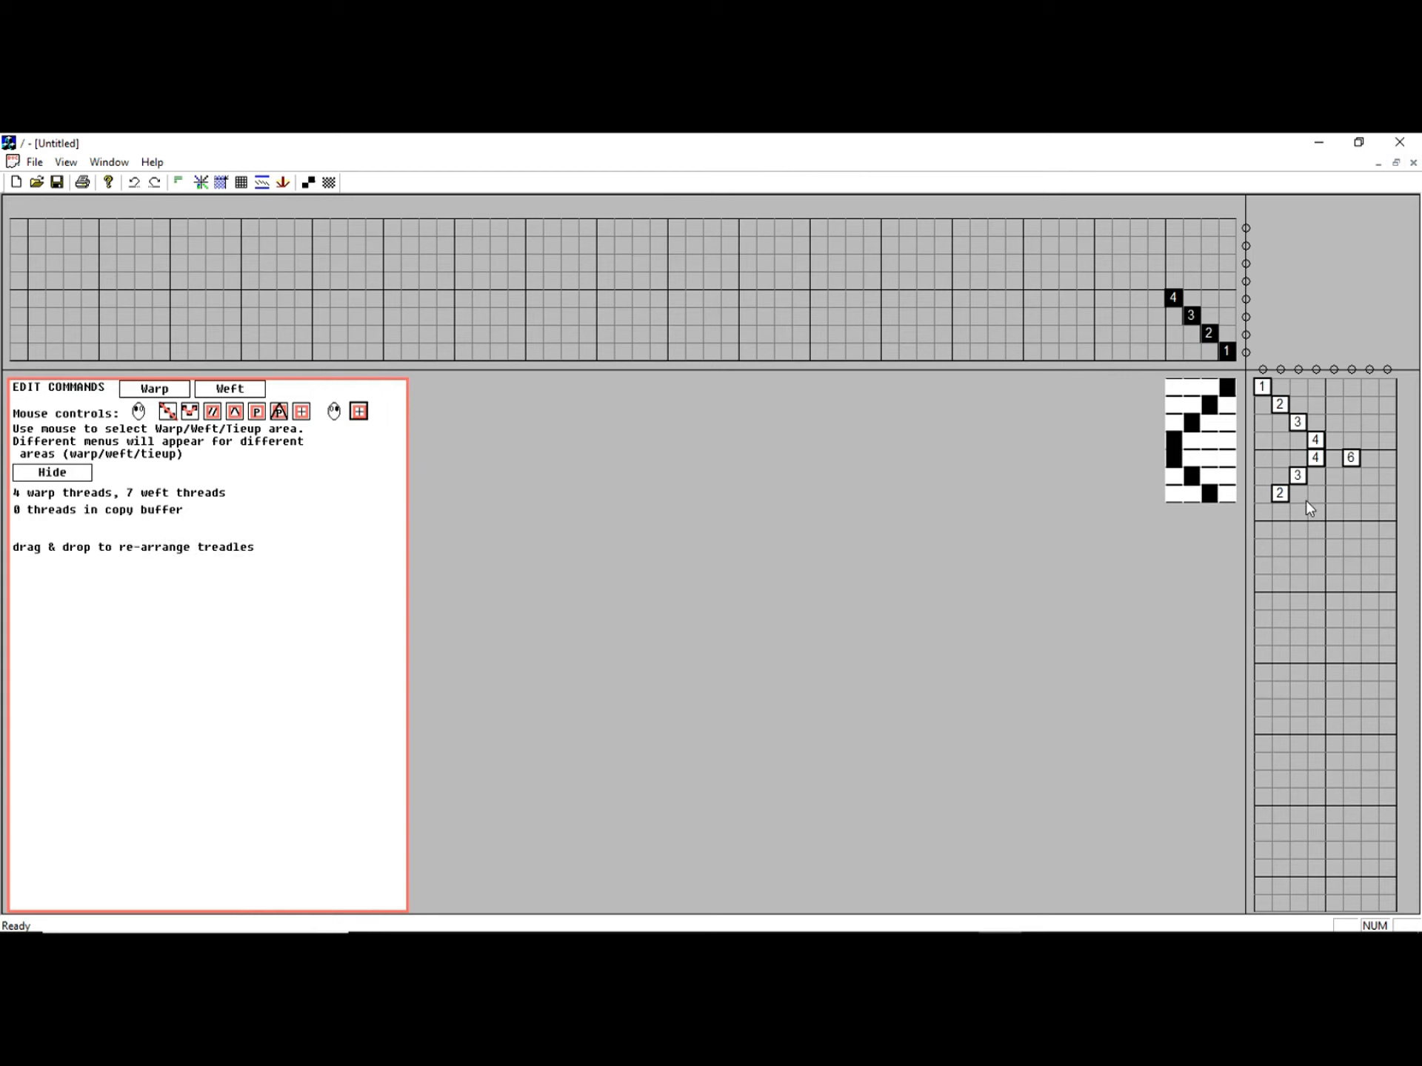
# - Mark extra lift plan cells: shaft 5 in picks 6 and 8, shafts 3 and 4 in pick 7, and shaft 4 in pick 10
pyautogui.click(1297, 493)
pyautogui.click(1315, 493)
pyautogui.click(1332, 475)
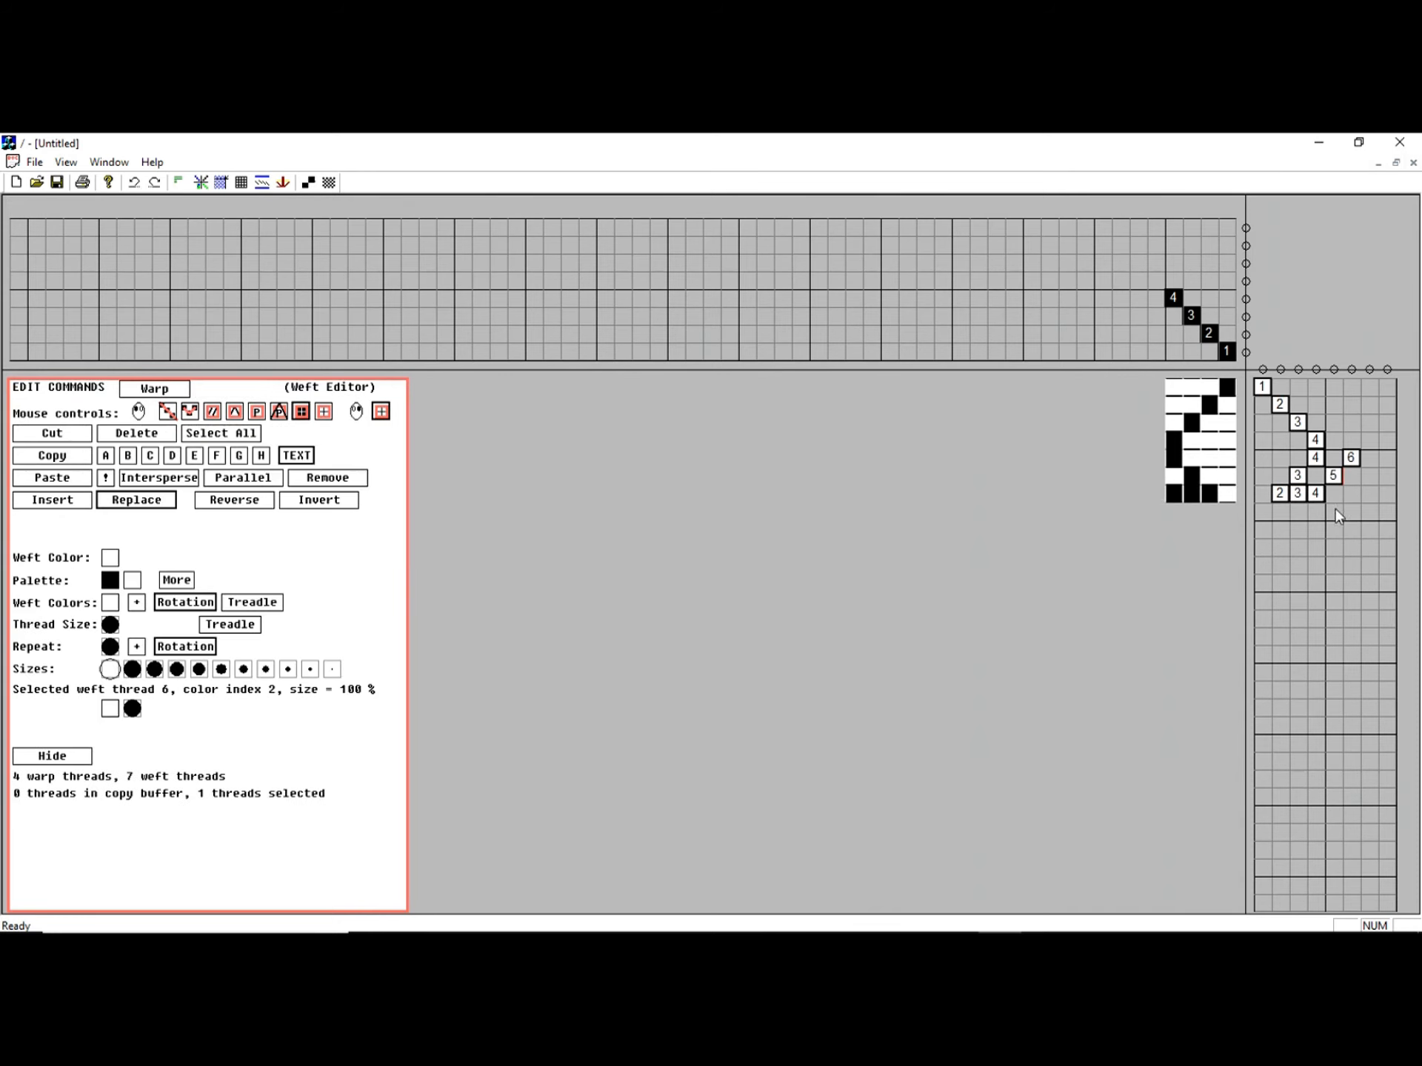
pyautogui.click(1333, 511)
pyautogui.click(1315, 546)
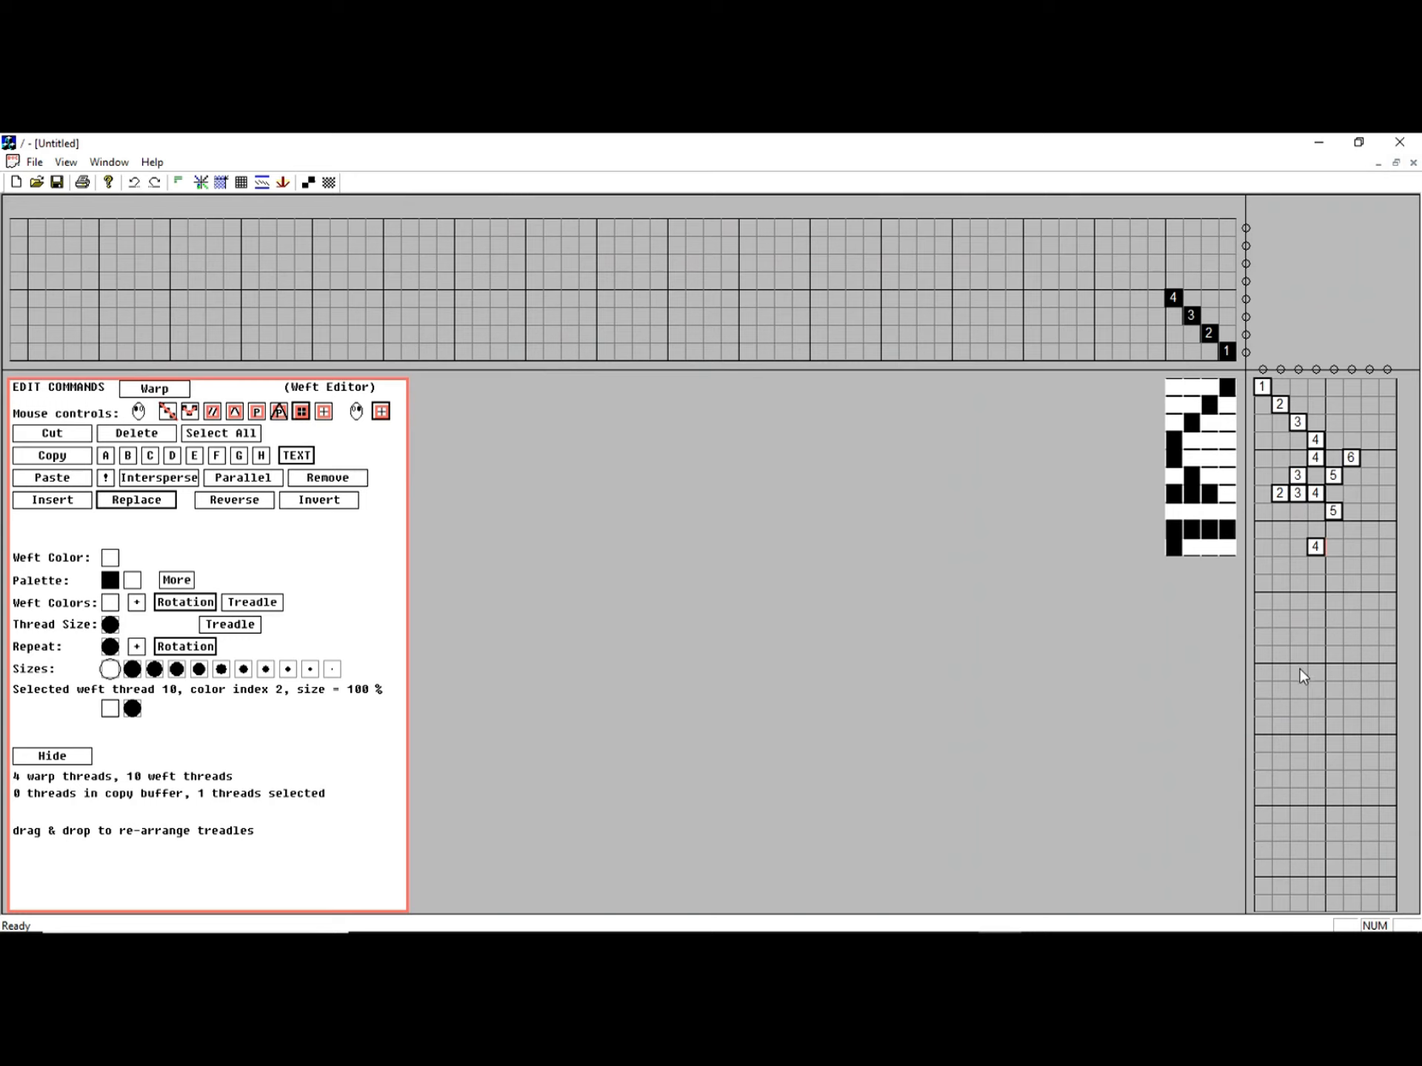
# - Switch to the liftPlan image in Paint, copy the selected pattern, and paste it into the weaving draft's lift plan
pyautogui.moveTo(999, 931)
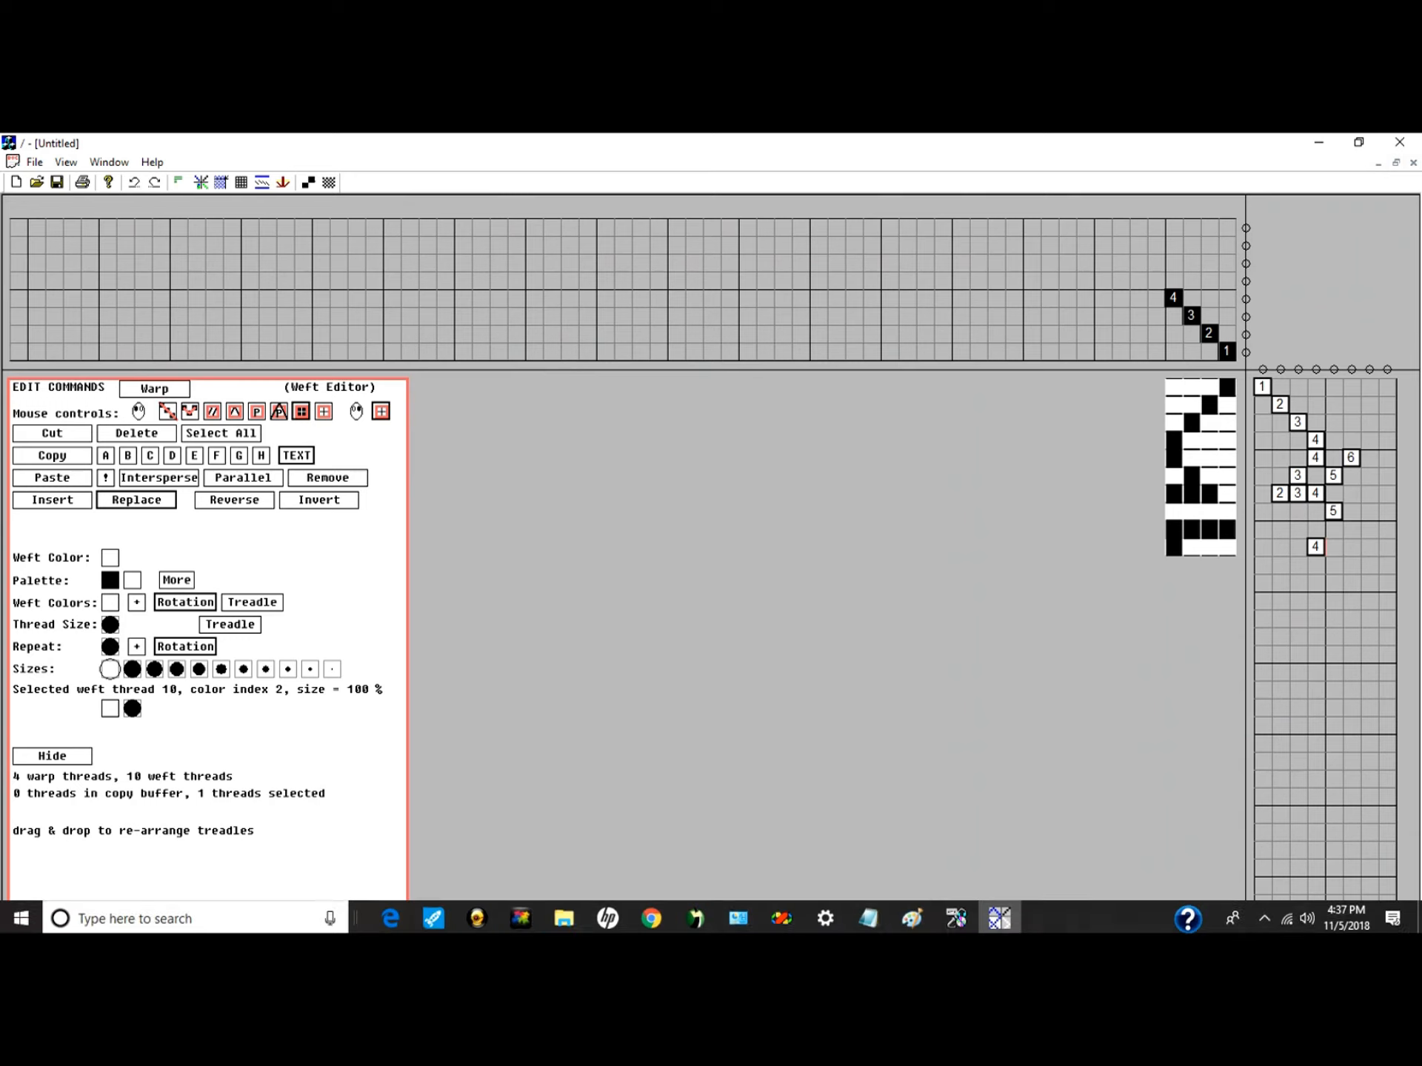
pyautogui.click(912, 916)
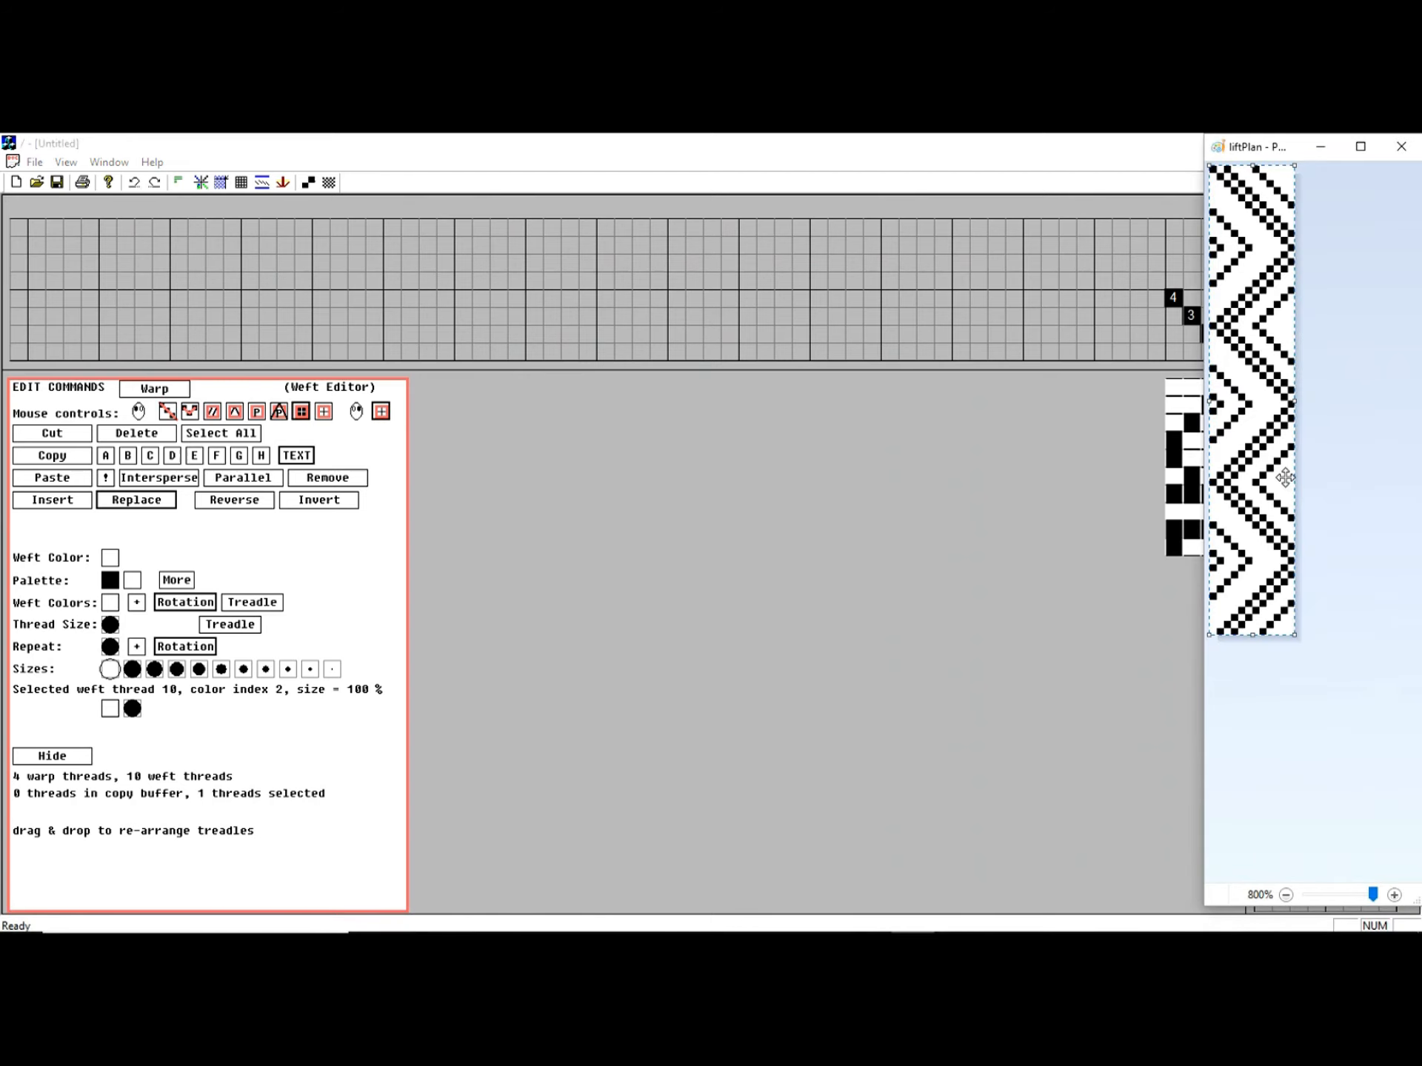
pyautogui.rightClick(1263, 358)
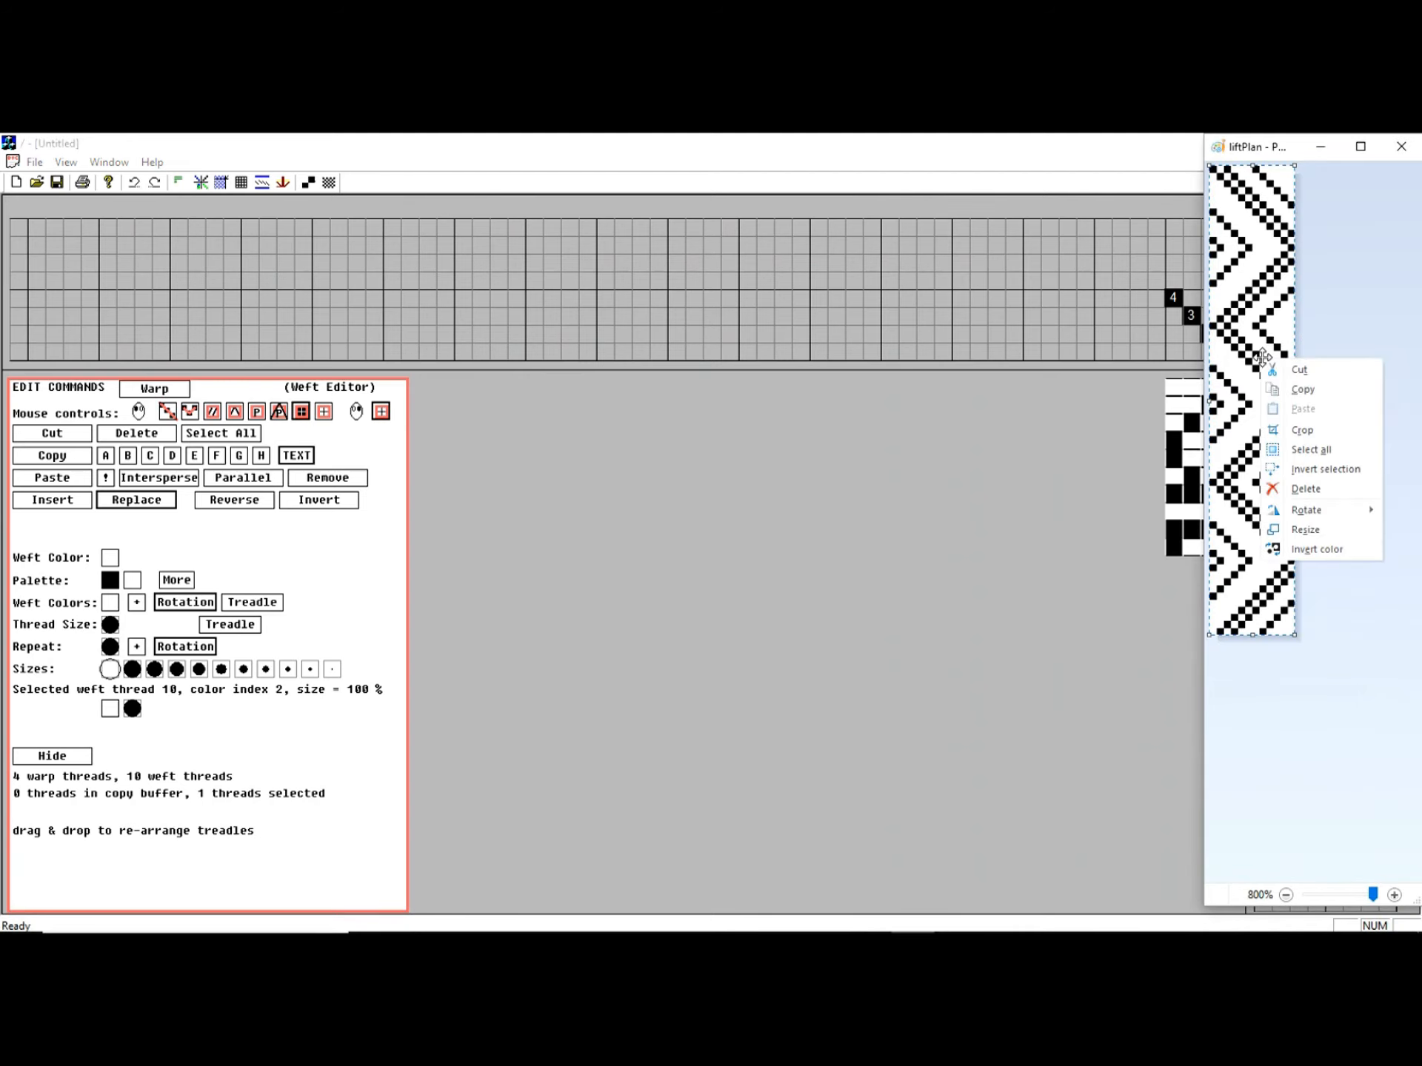
pyautogui.click(1302, 390)
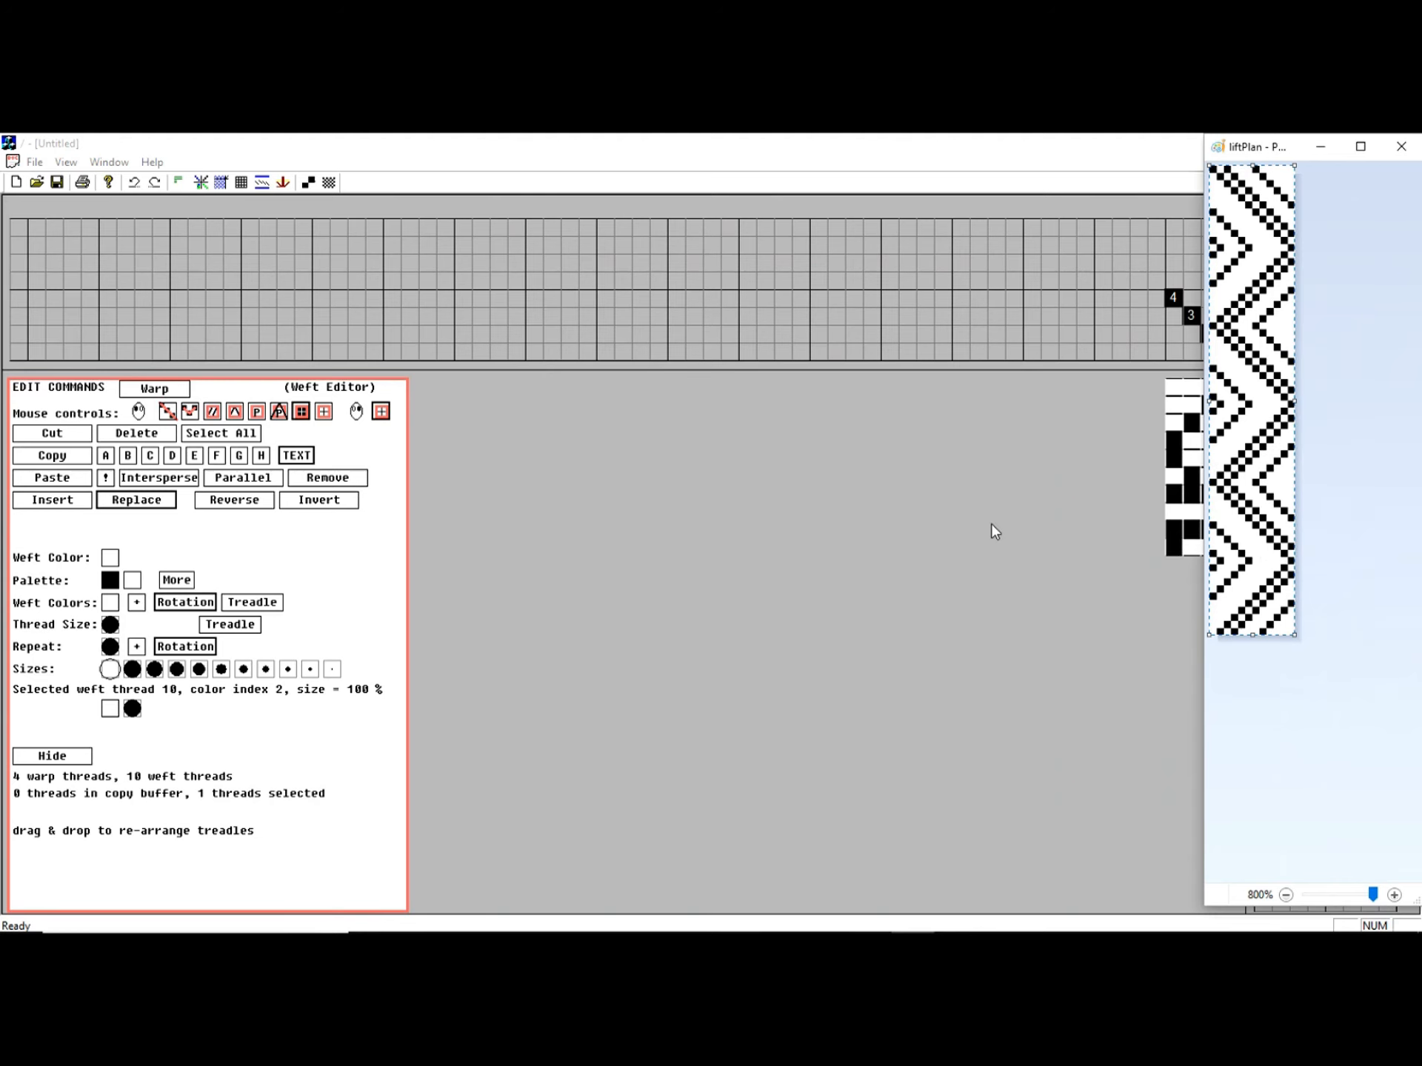
pyautogui.click(990, 523)
pyautogui.click(1322, 433)
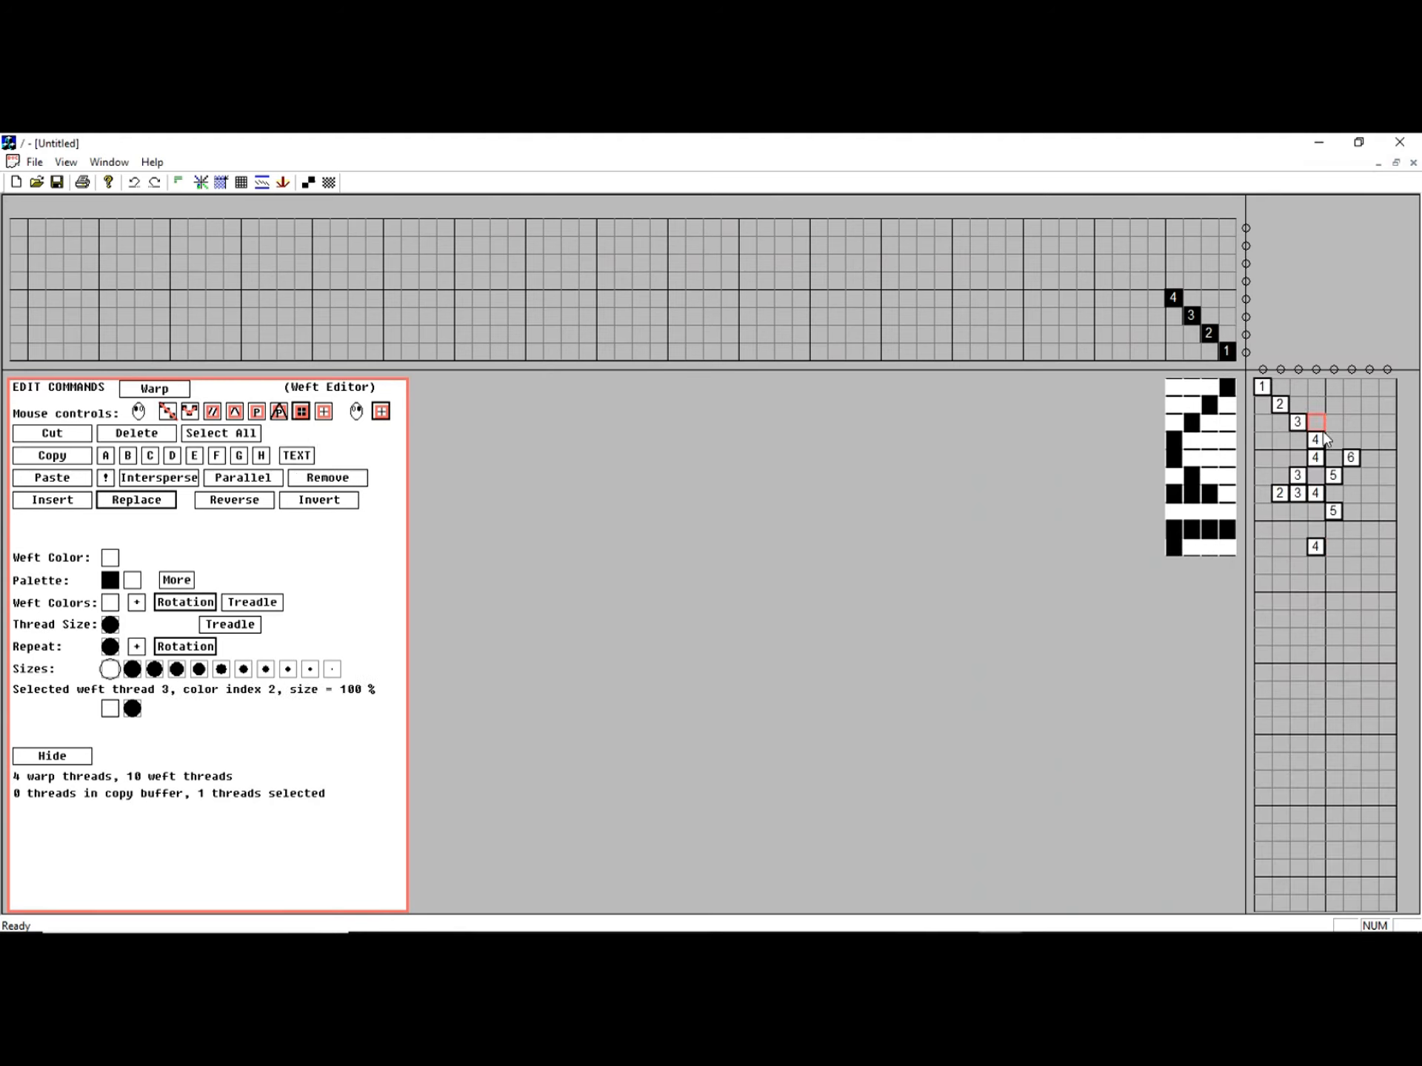
pyautogui.hotkey('ctrl', 'v')
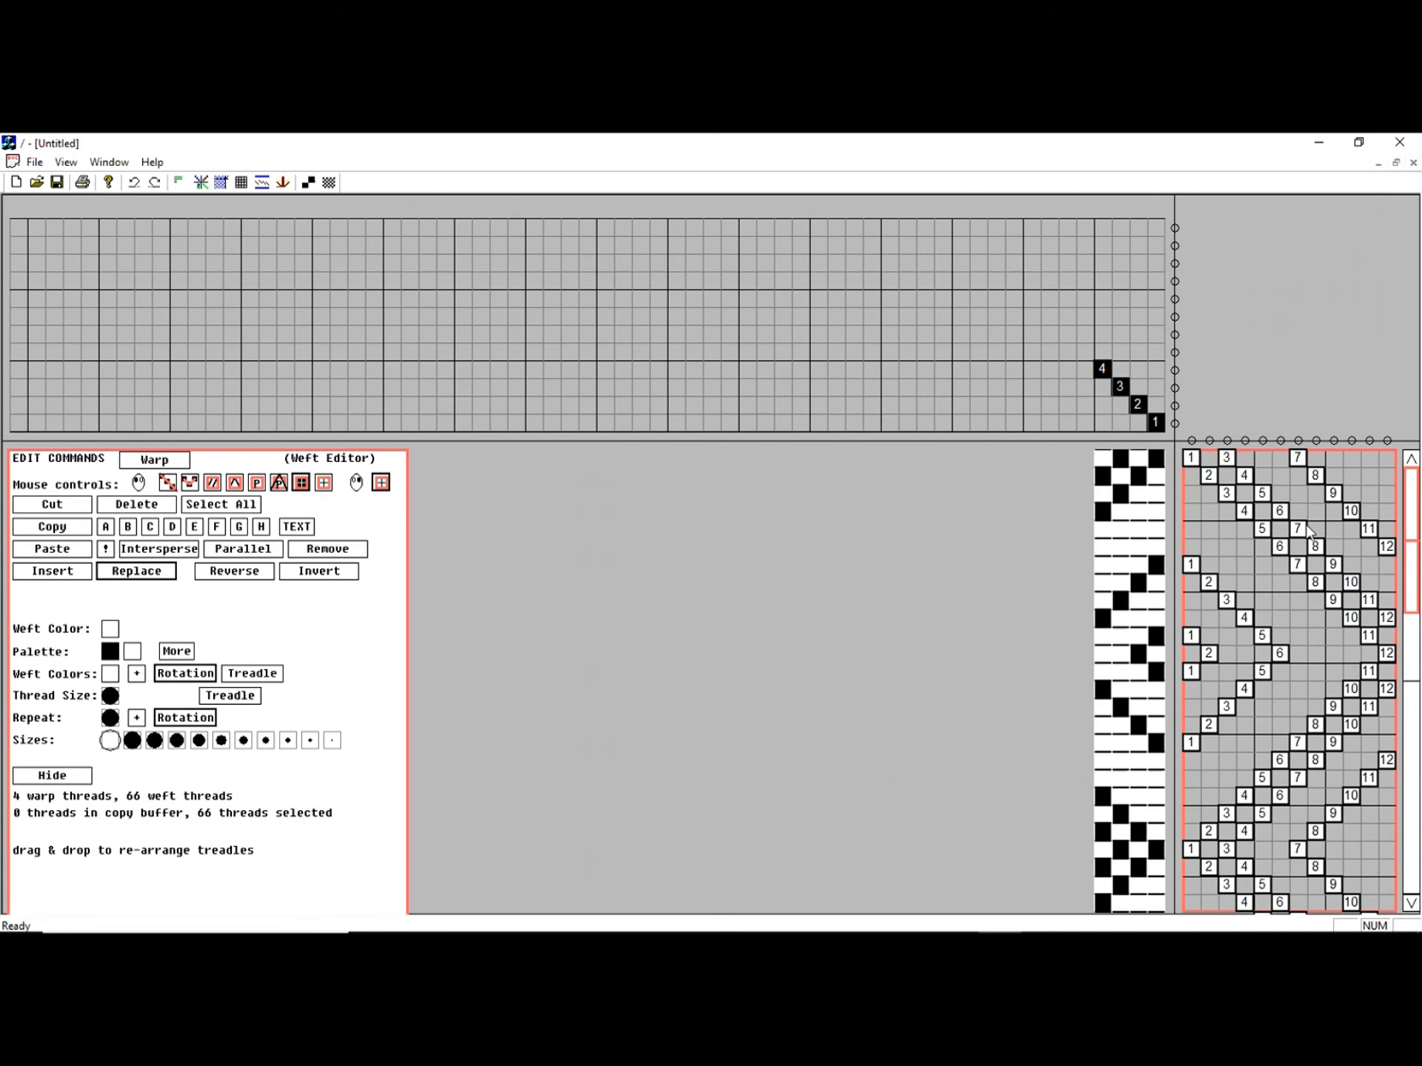
pyautogui.moveTo(1409, 571); pyautogui.dragTo(1406, 656)
pyautogui.moveTo(1174, 548); pyautogui.dragTo(1233, 542)
pyautogui.press('-')
pyautogui.press('-')
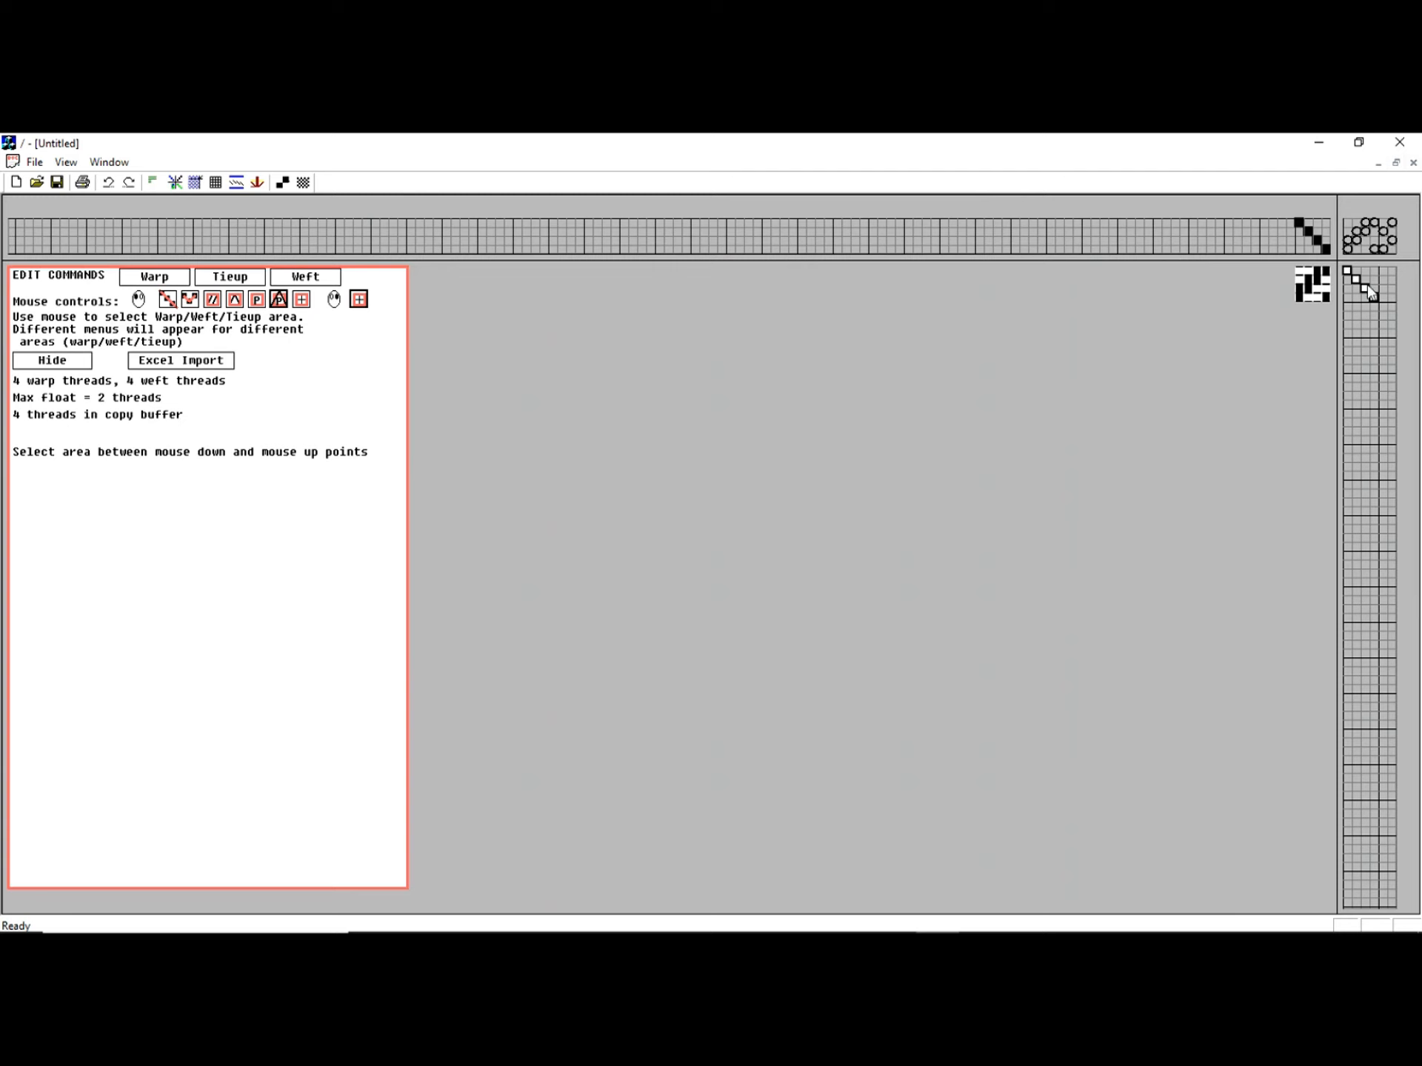
# - Enable shifting of treadling on paste in the Warp/Weft Editor Controls and select three weft threads
pyautogui.moveTo(1353, 281); pyautogui.dragTo(1367, 293)
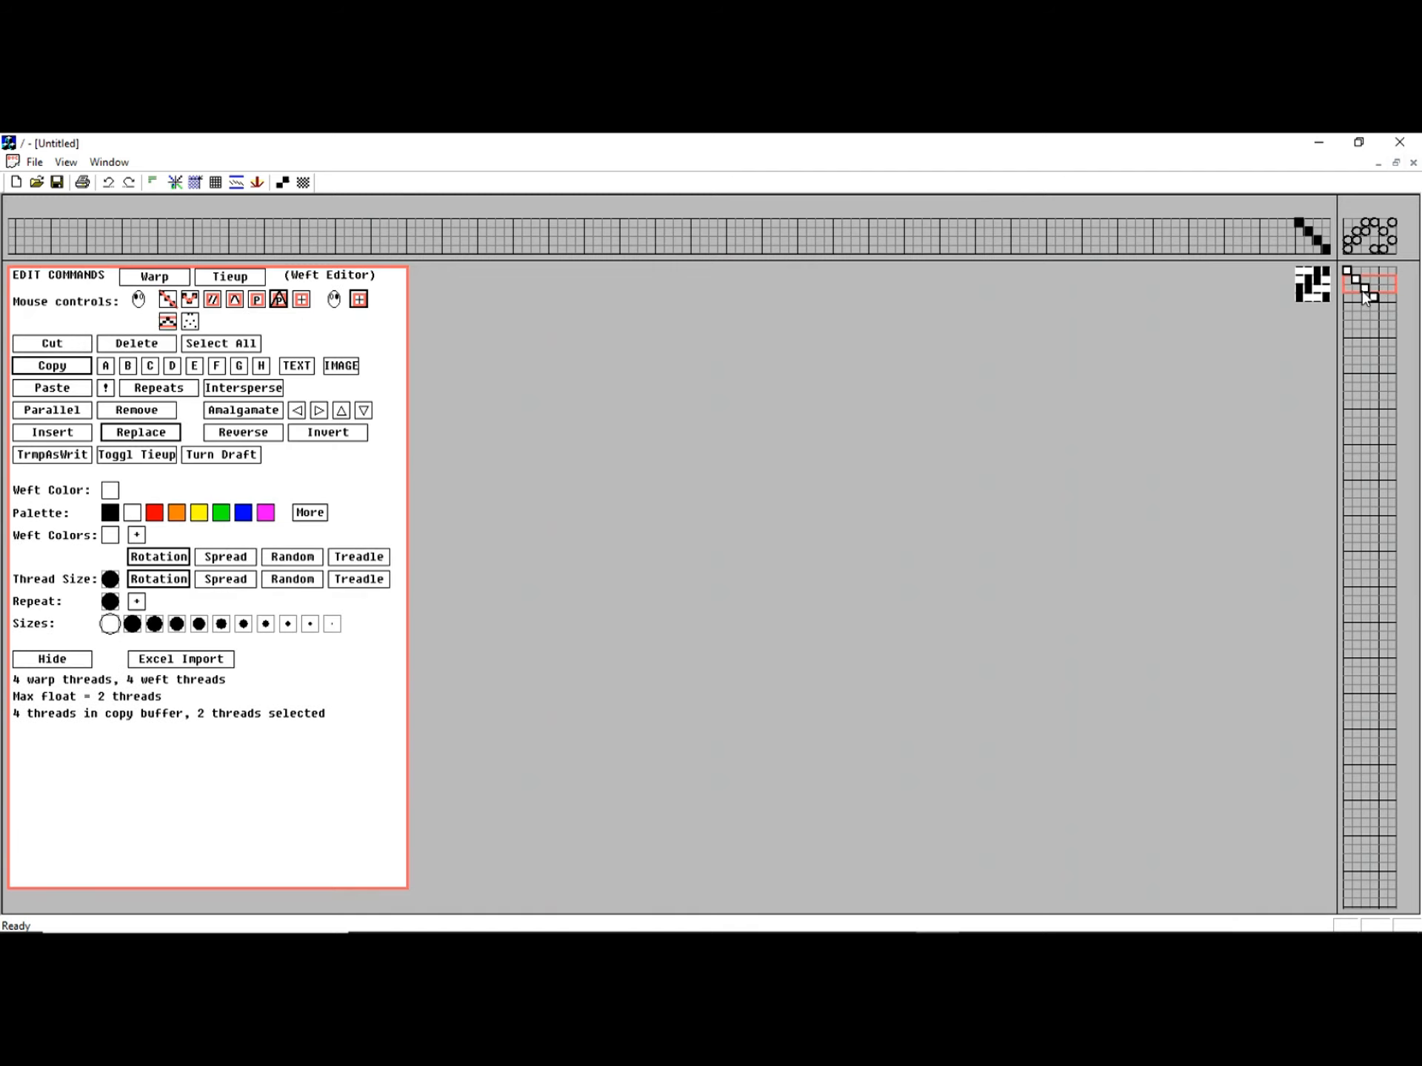
pyautogui.click(107, 389)
pyautogui.click(103, 300)
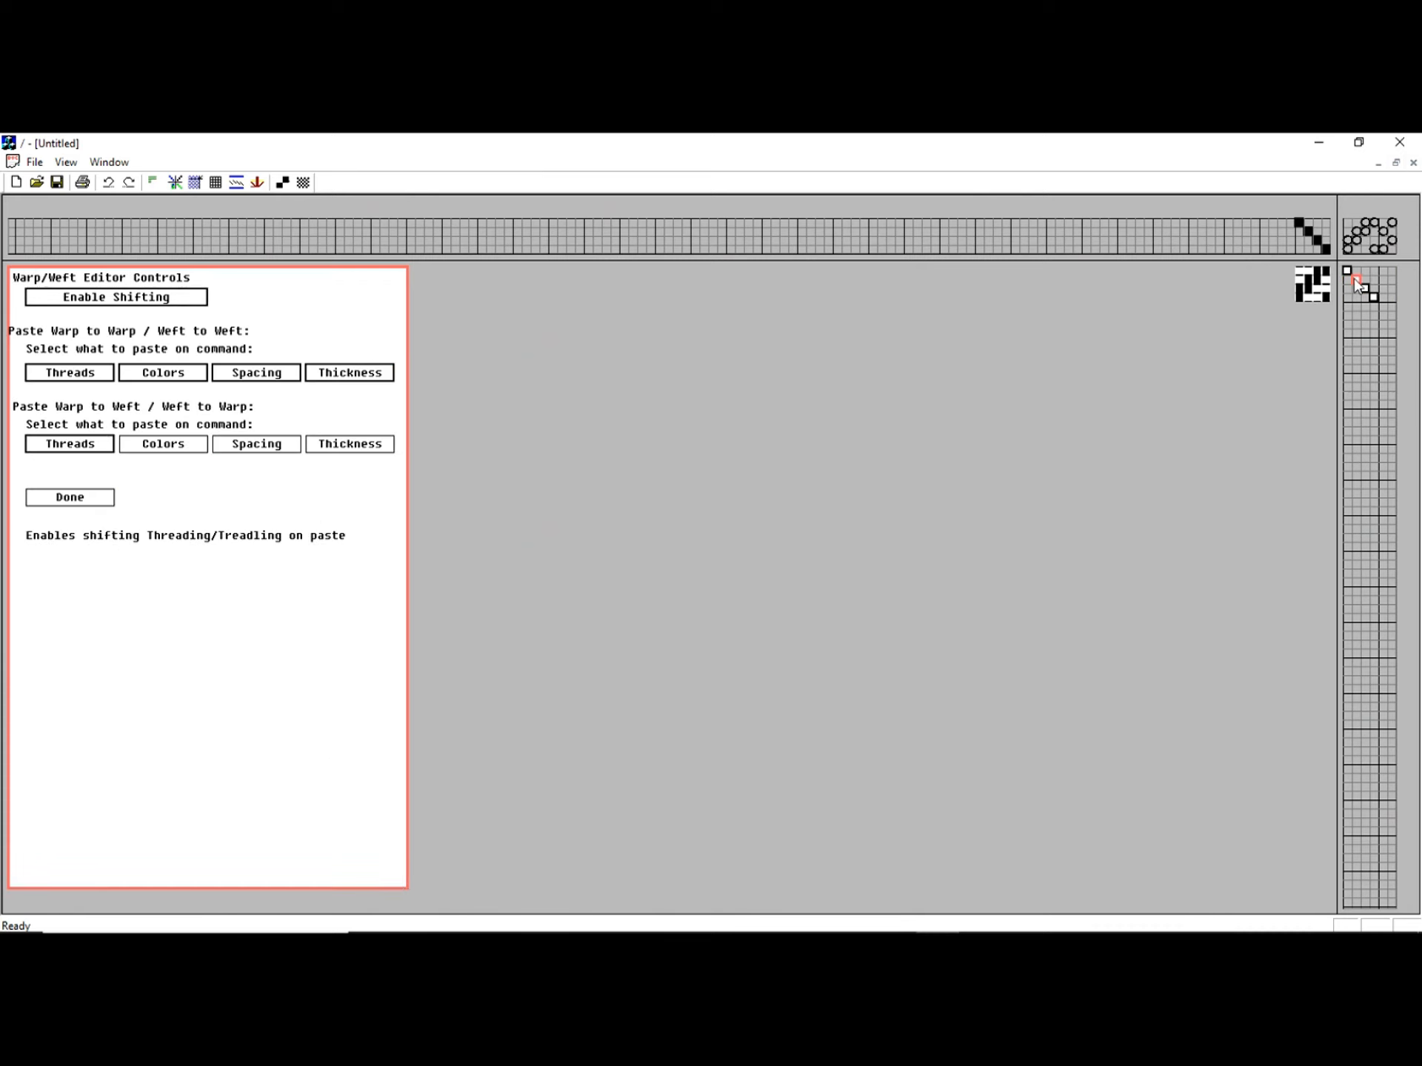
pyautogui.click(1370, 311)
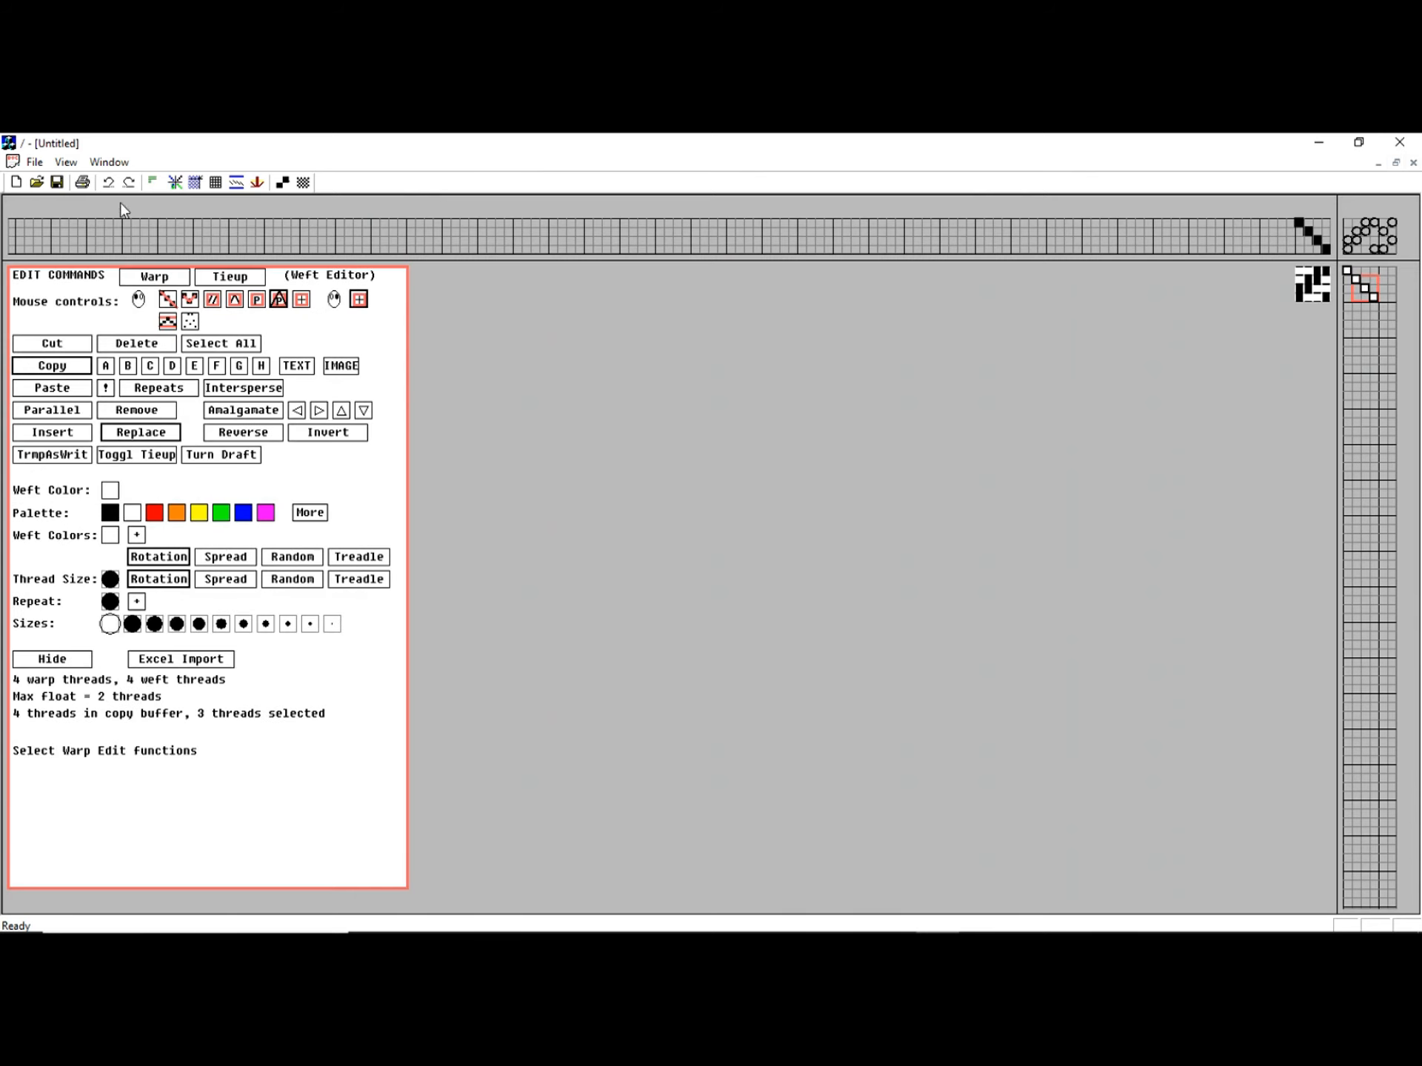
# - Allow multiple treadles per weft shot and set the pattern to 16 shafts and 16 treadles
pyautogui.click(152, 181)
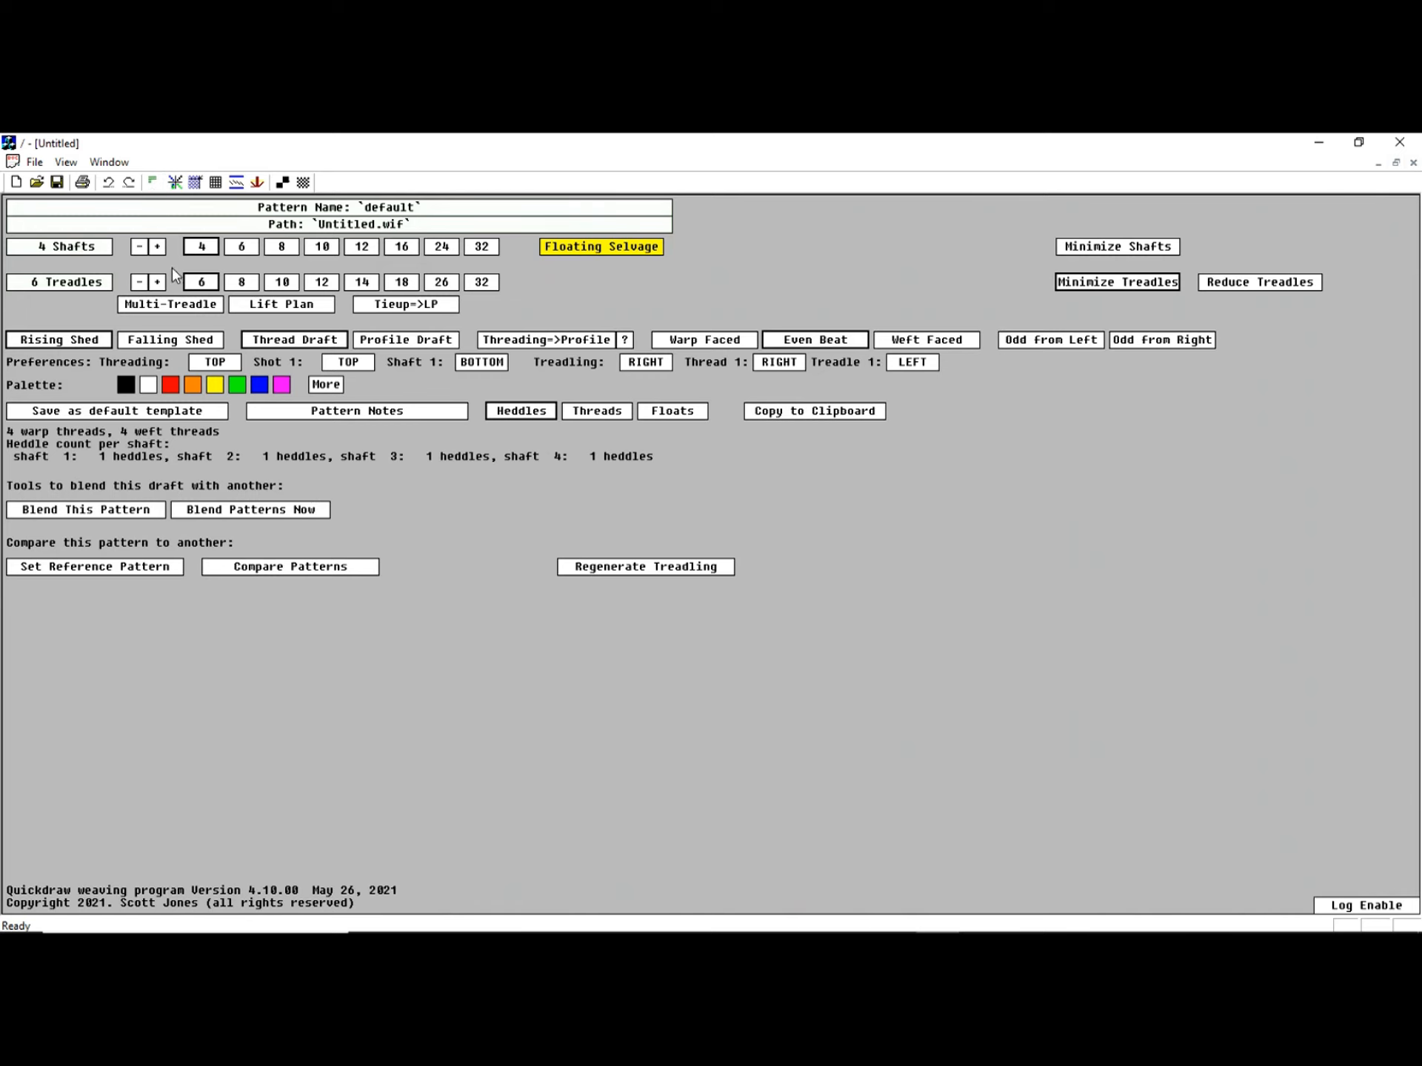
pyautogui.click(160, 308)
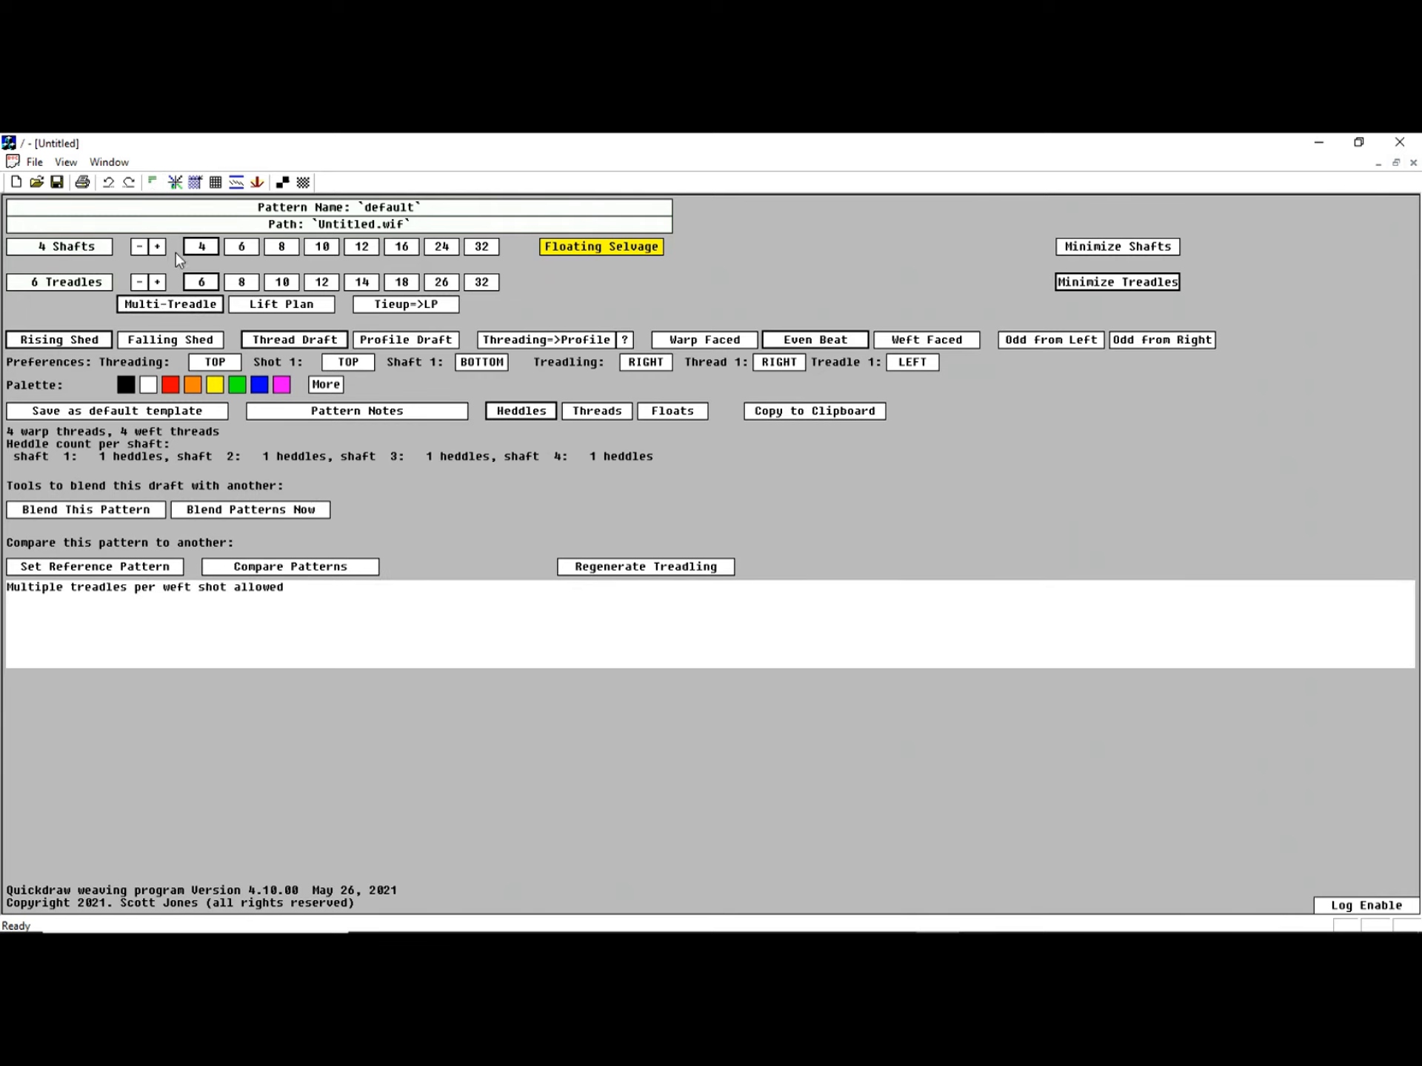
pyautogui.click(175, 183)
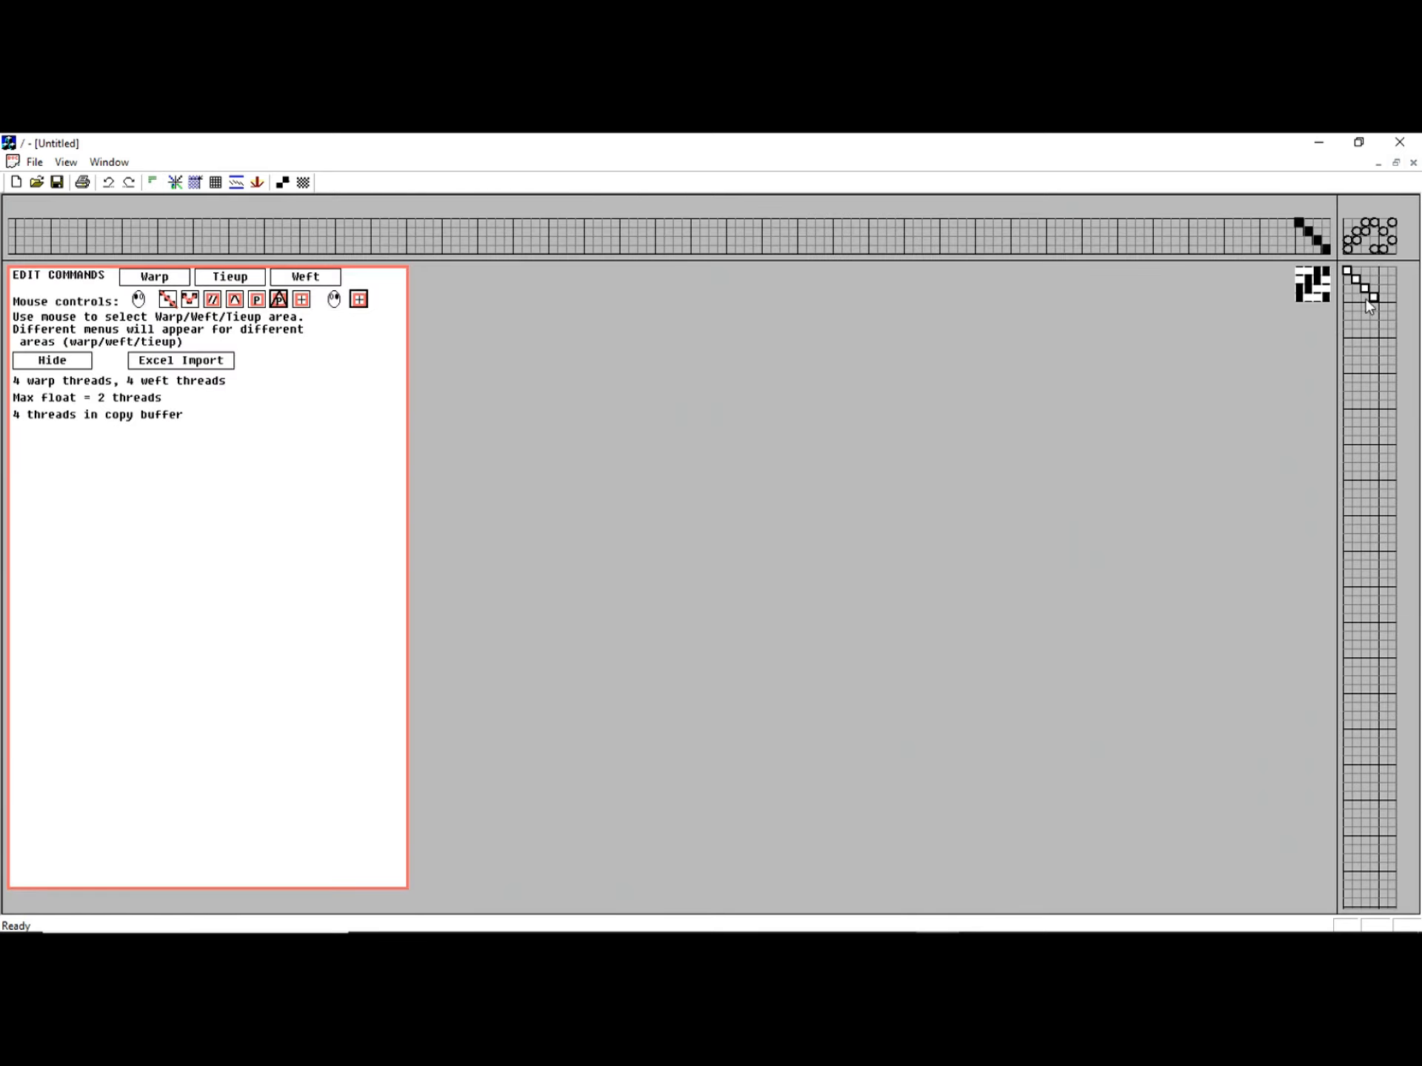
pyautogui.click(152, 181)
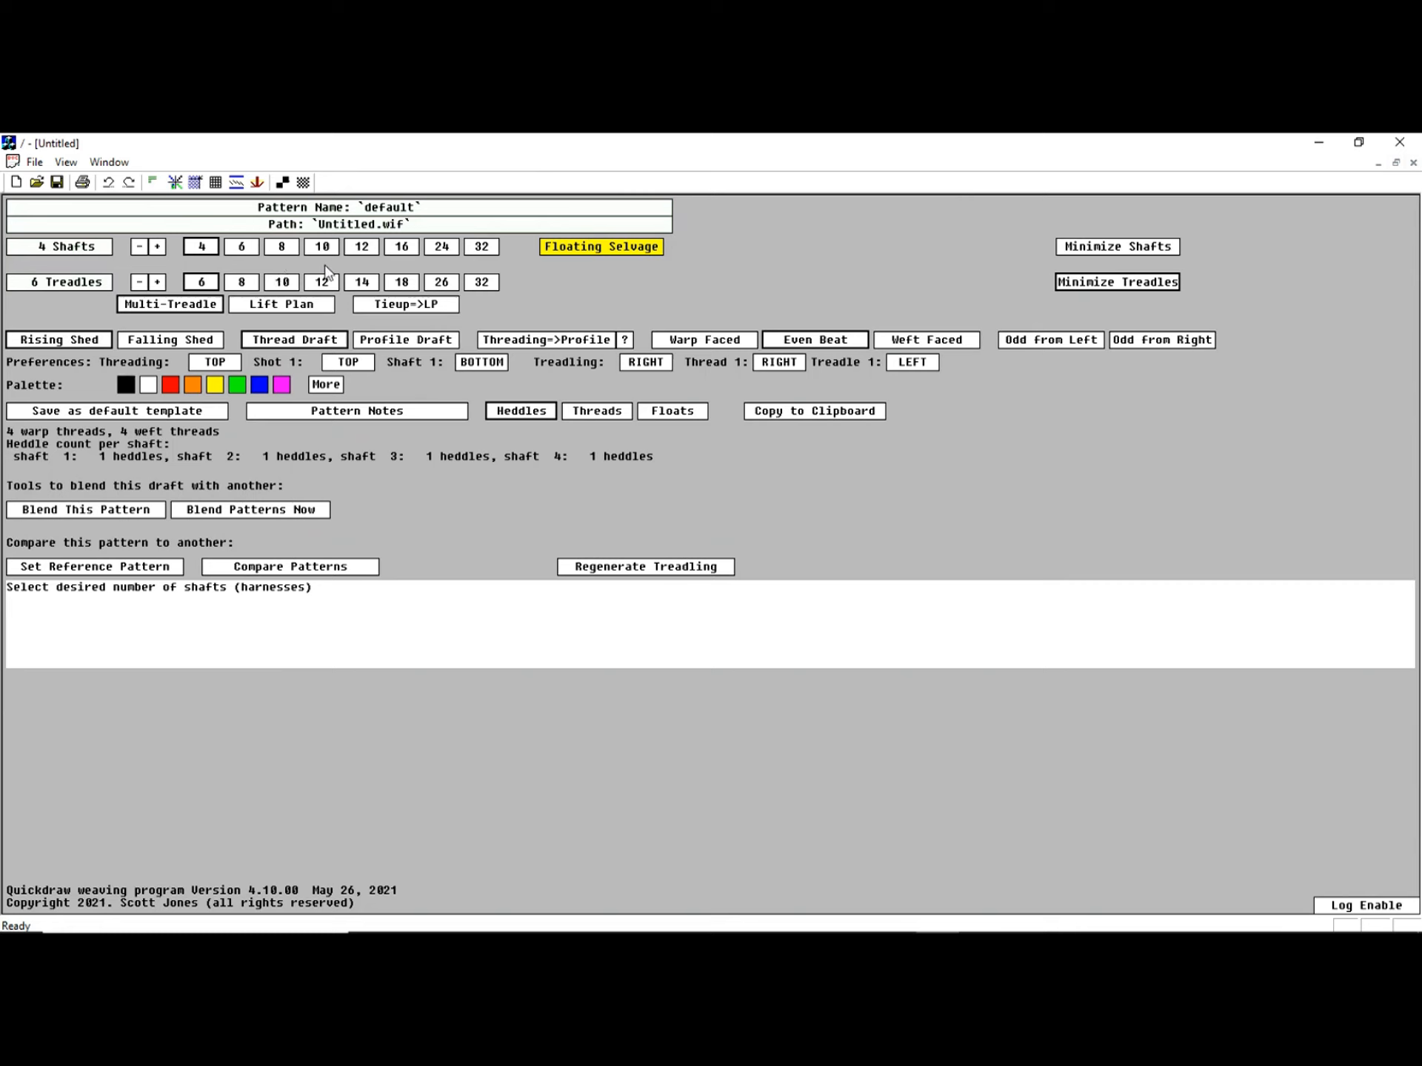
pyautogui.click(402, 246)
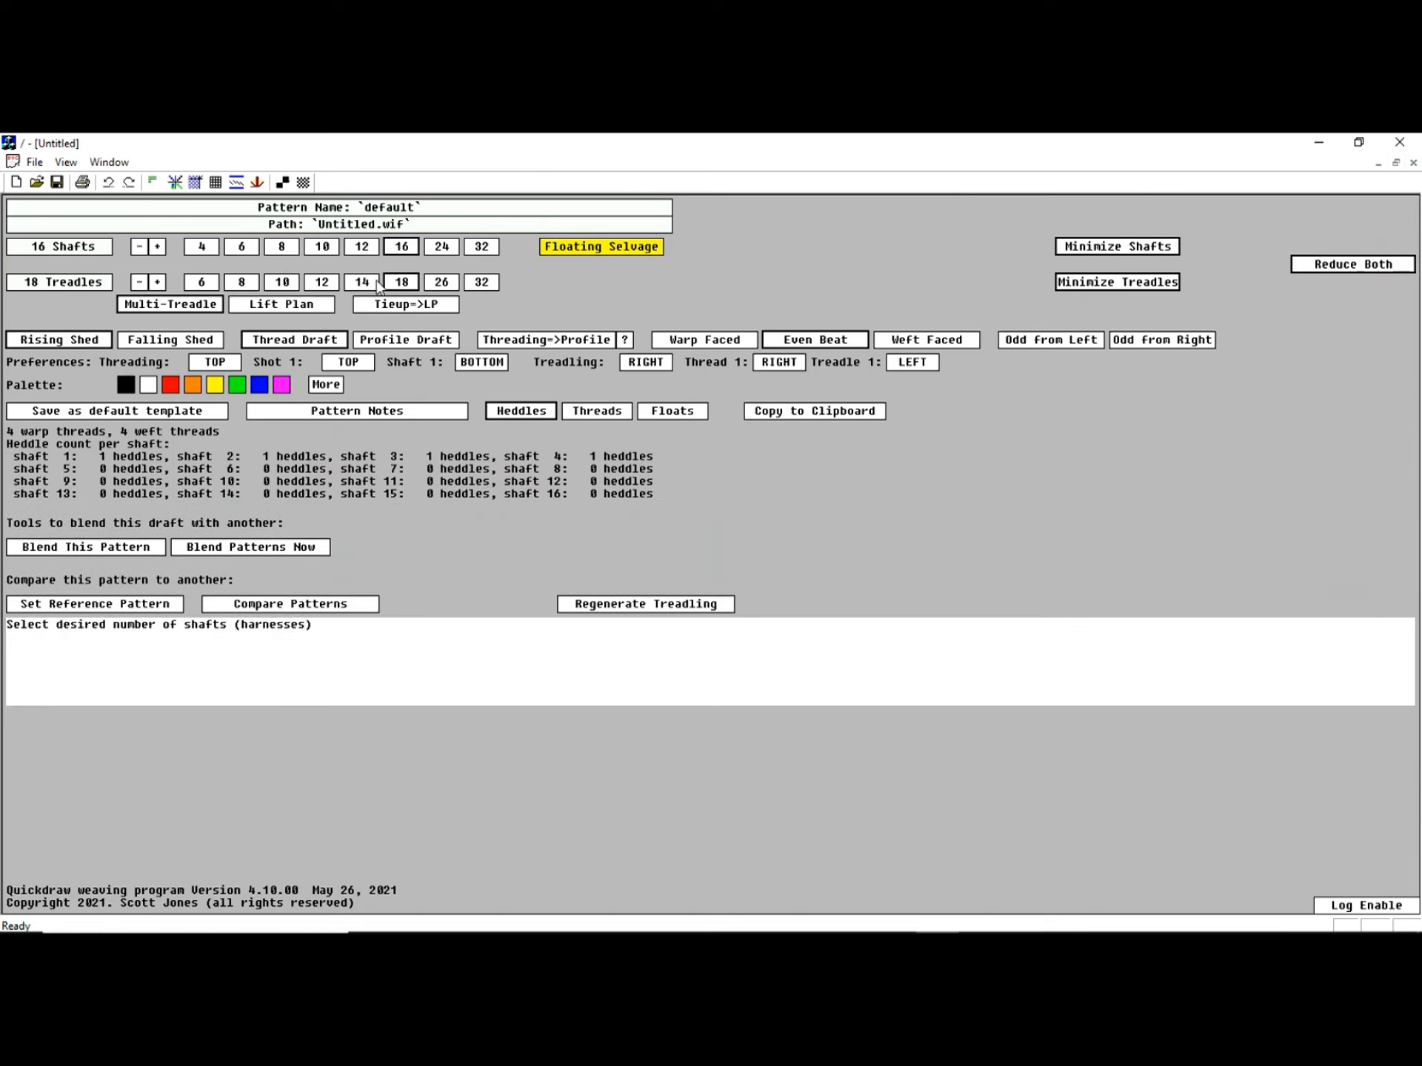
pyautogui.click(139, 284)
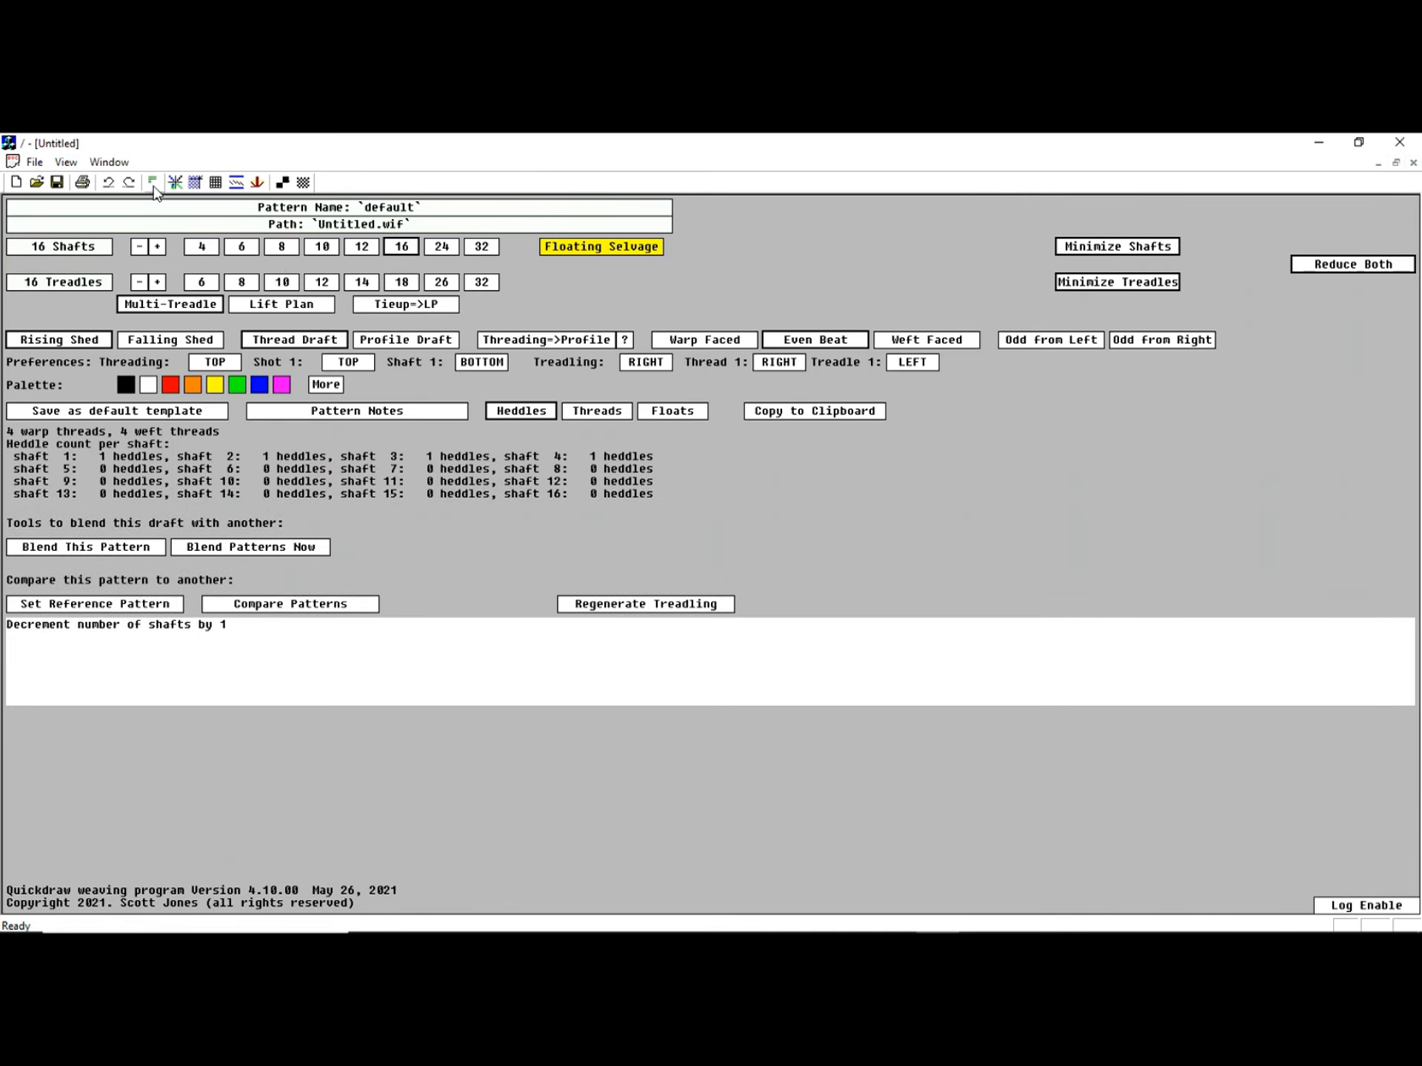
pyautogui.click(176, 185)
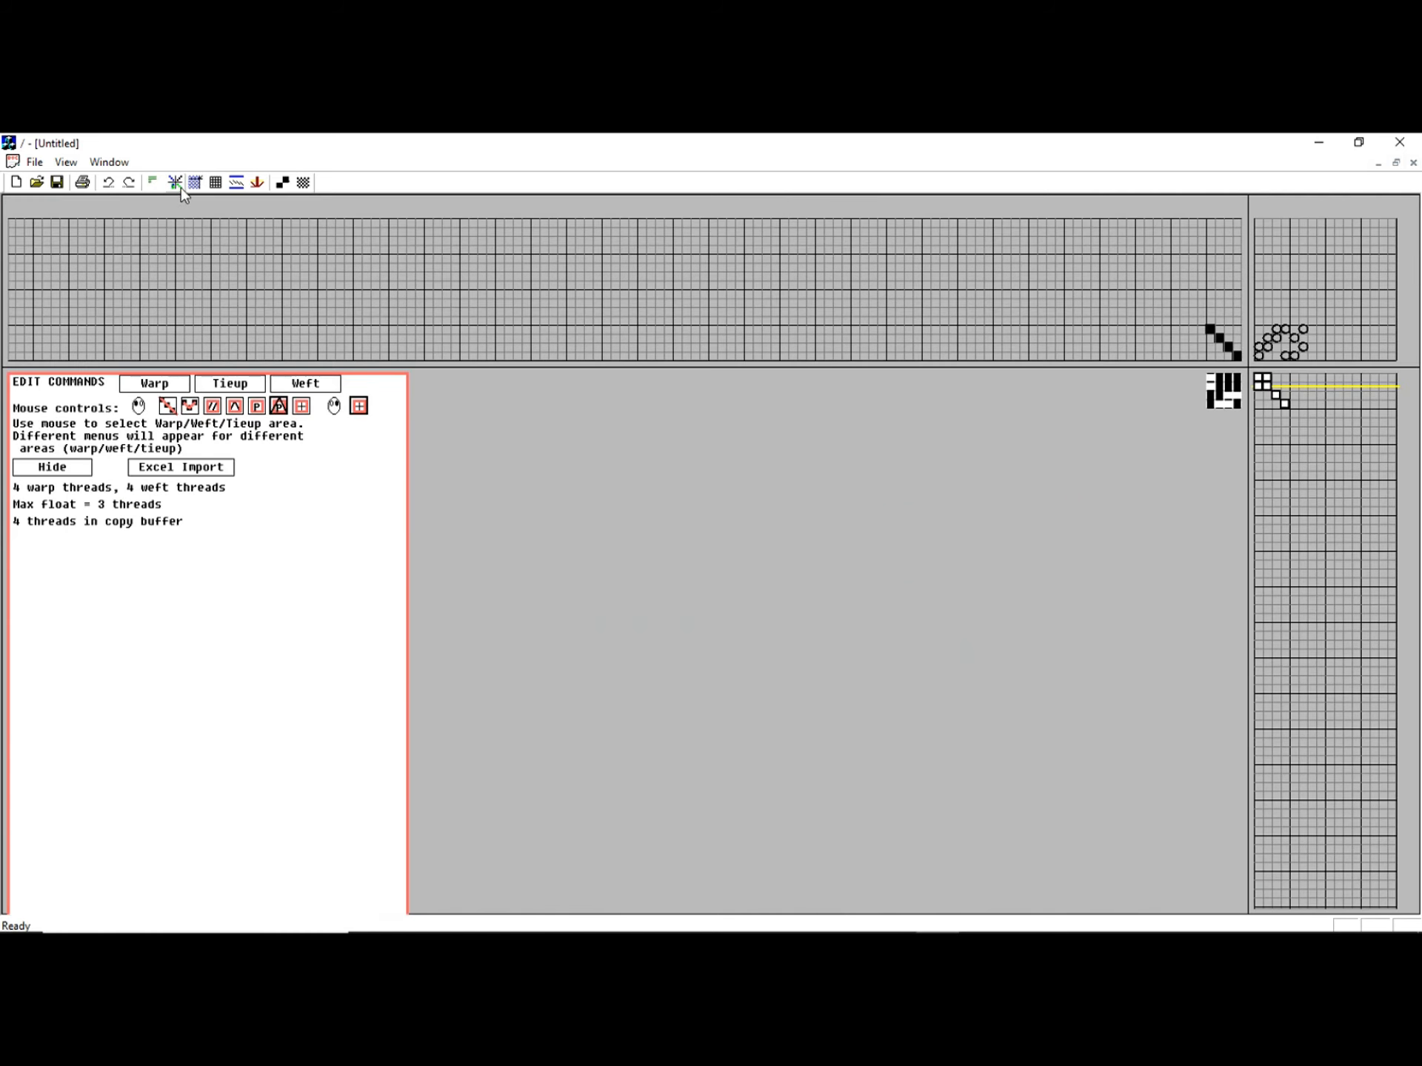
# - Fill the treadling from pick 5 to pick 35 with repeats of the copied four-thread motif, starting at treadle 5
pyautogui.click(1295, 426)
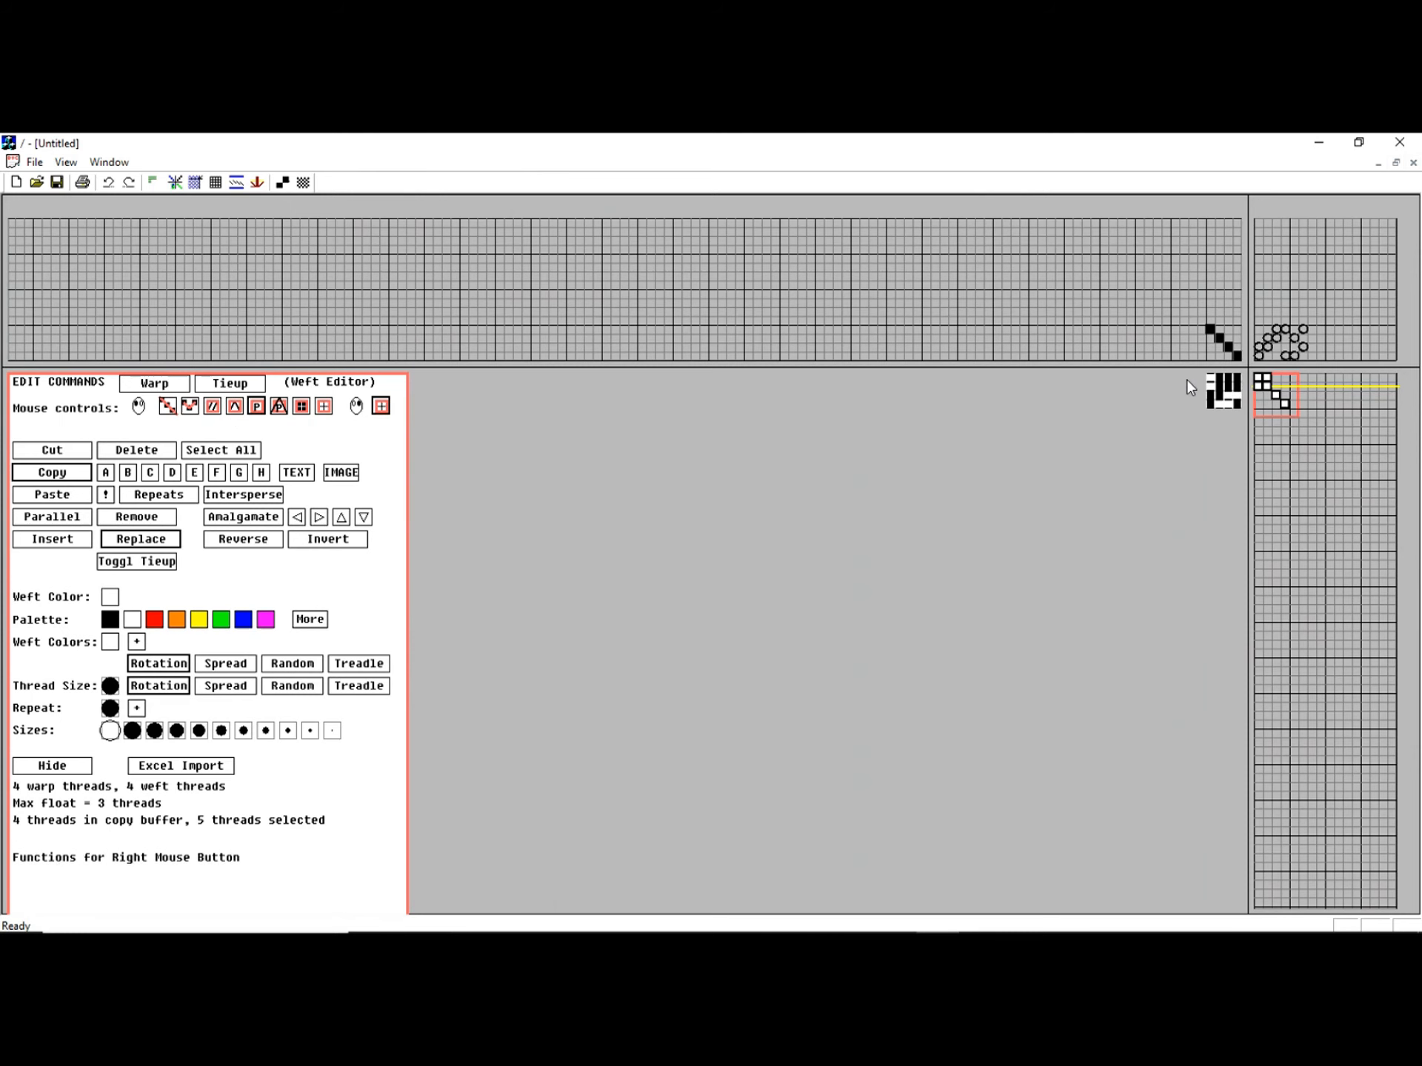
pyautogui.click(1296, 415)
pyautogui.click(1304, 454)
pyautogui.moveTo(1327, 504); pyautogui.dragTo(1354, 681)
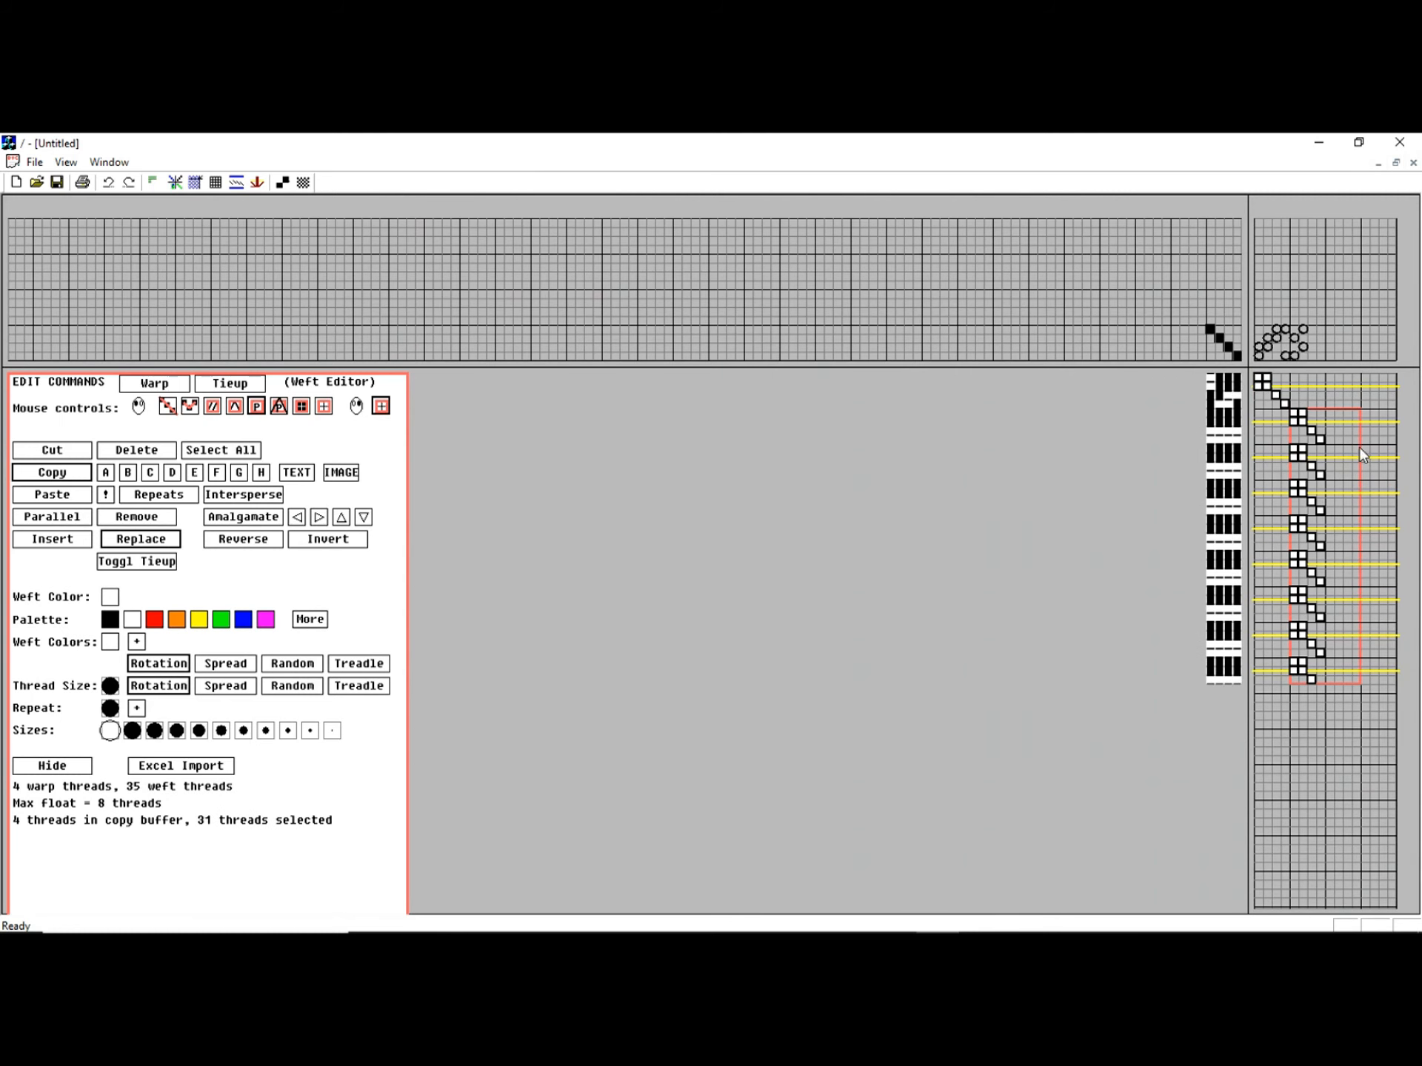
# - Fill picks 2 to 9 on treadles 12 to 16 with the flipped motif, and picks 13 to 41 from treadle 5 with pointed repeats
pyautogui.moveTo(1360, 457); pyautogui.dragTo(1391, 533)
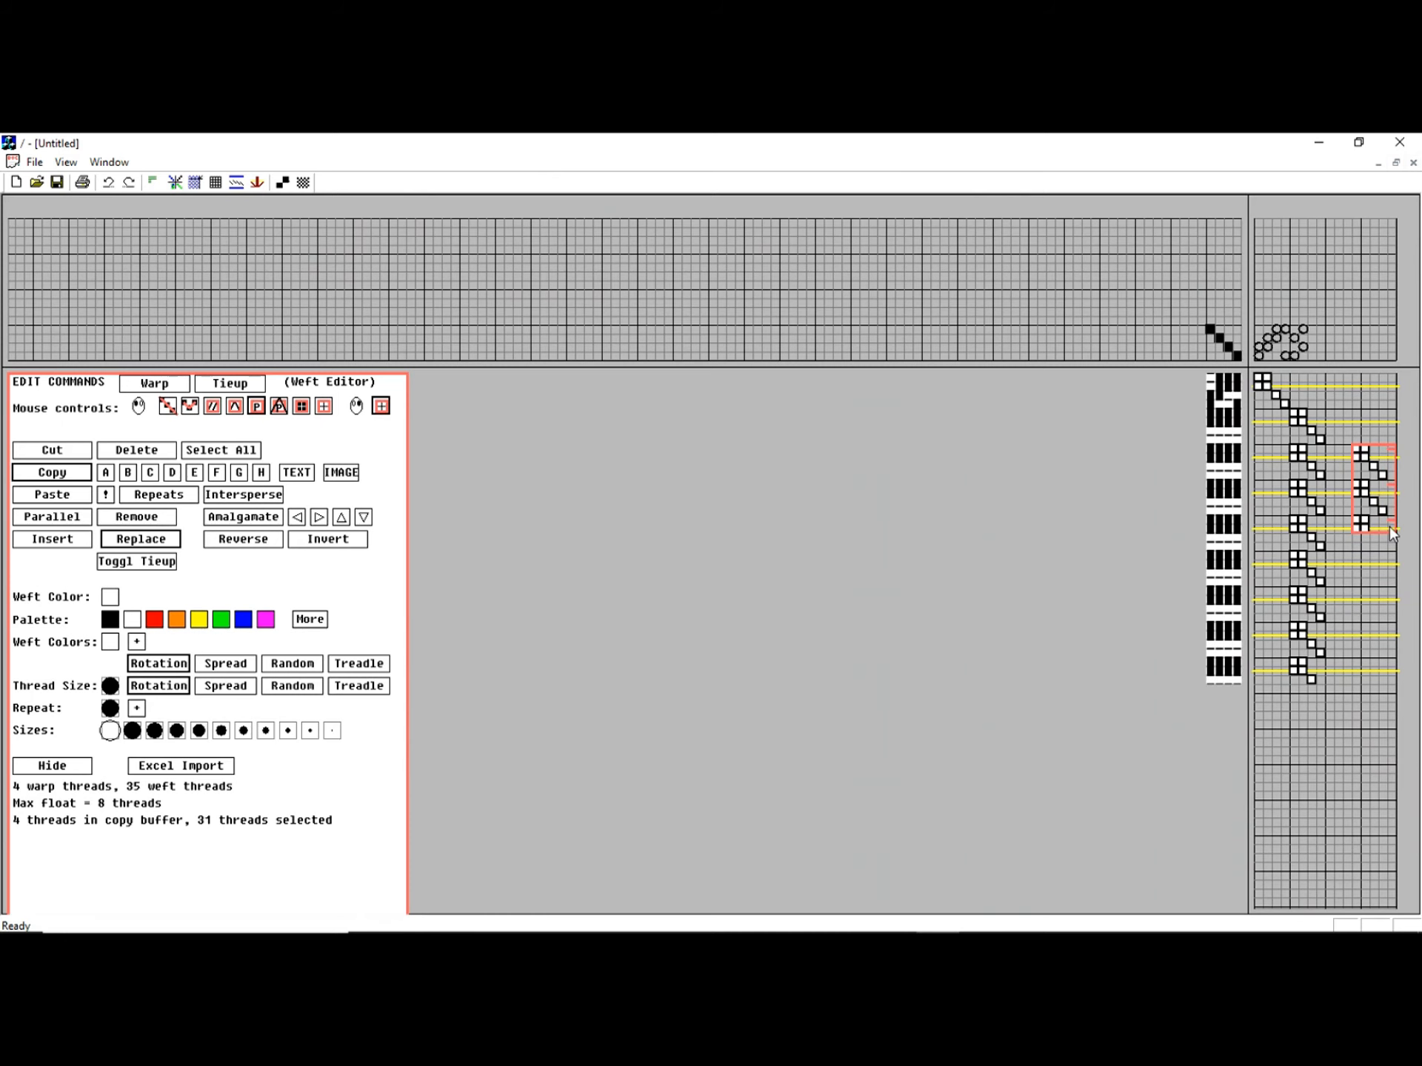
pyautogui.moveTo(1391, 533); pyautogui.dragTo(1282, 375)
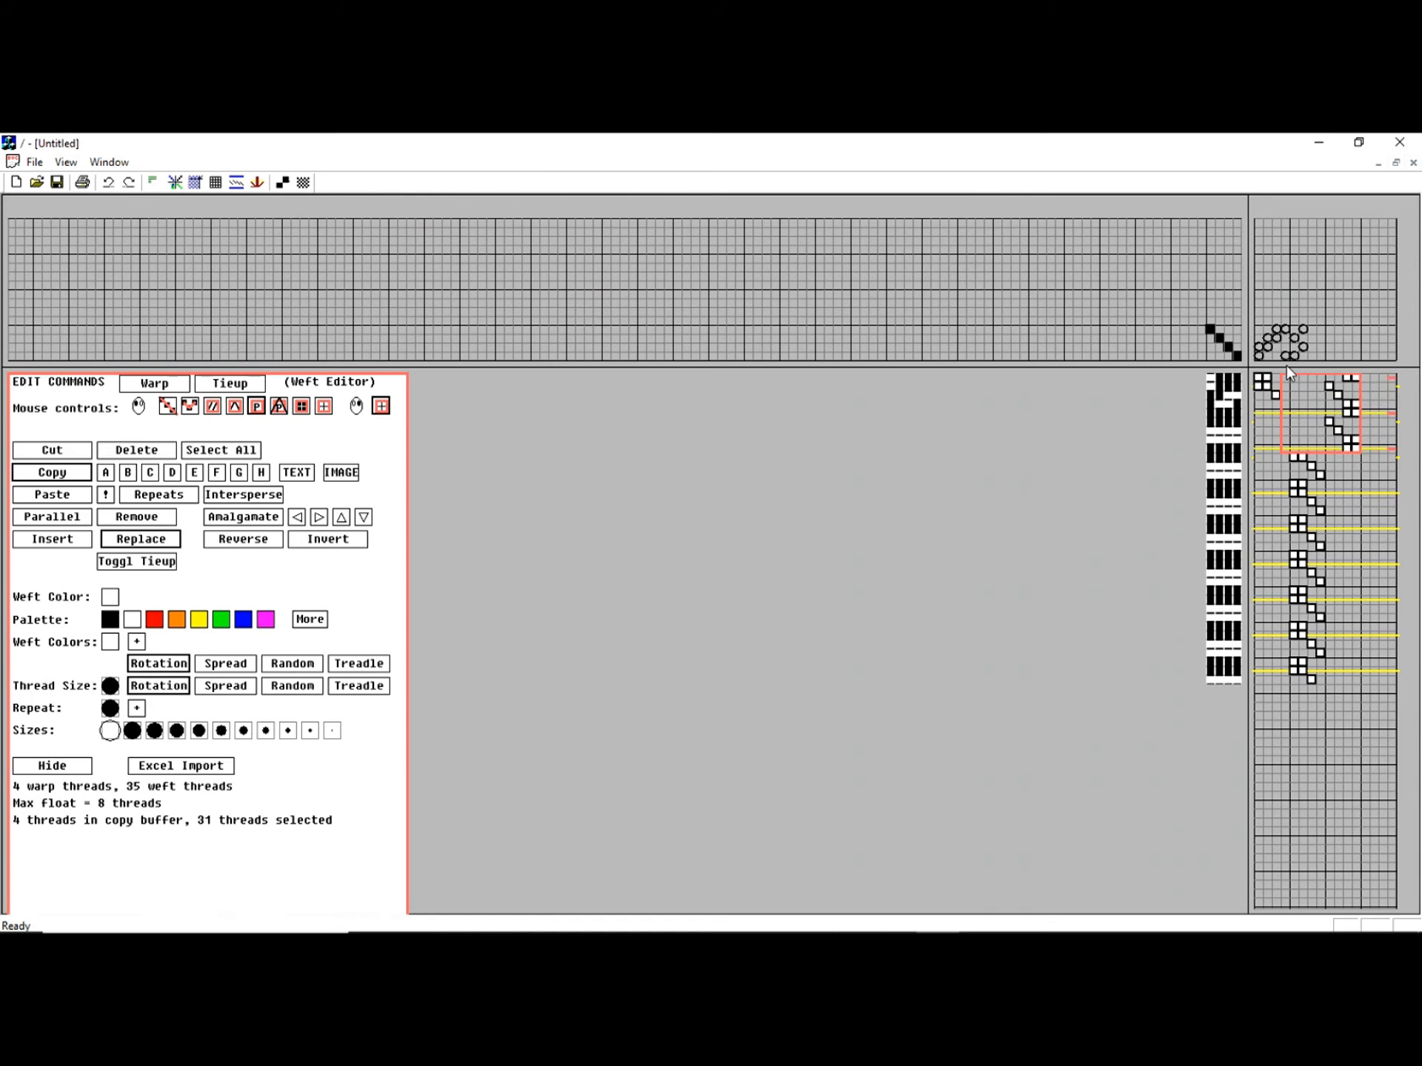
pyautogui.moveTo(1404, 371)
pyautogui.mouseDown()
pyautogui.moveTo(1378, 394)
pyautogui.moveTo(1394, 388)
pyautogui.mouseUp()
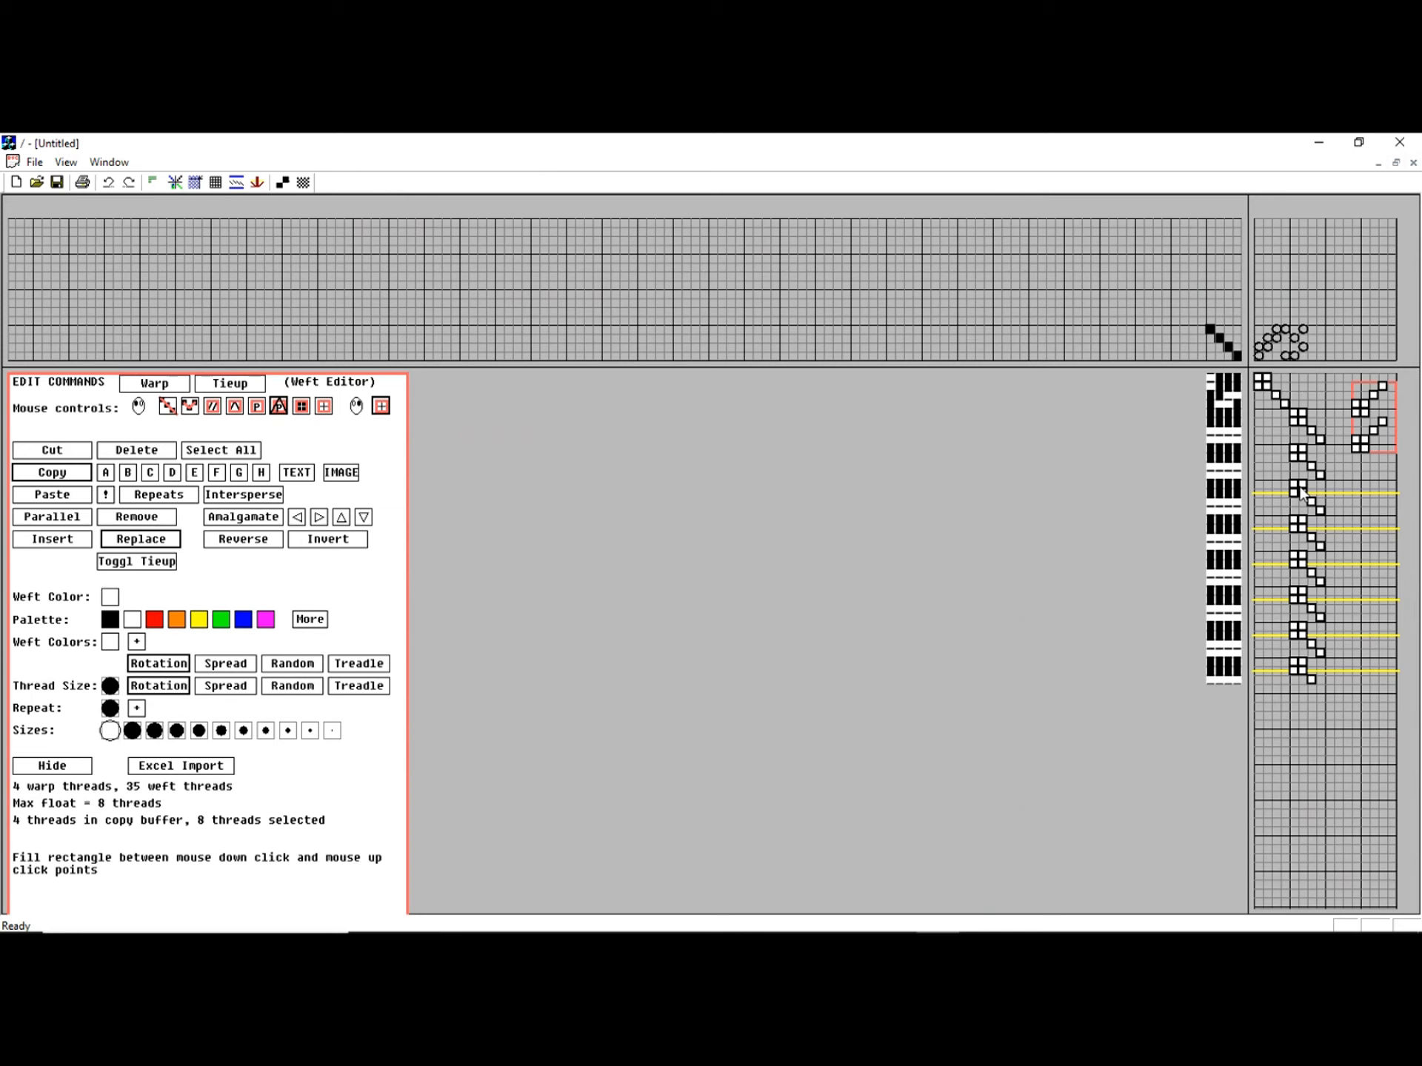
pyautogui.moveTo(1295, 483); pyautogui.dragTo(1388, 736)
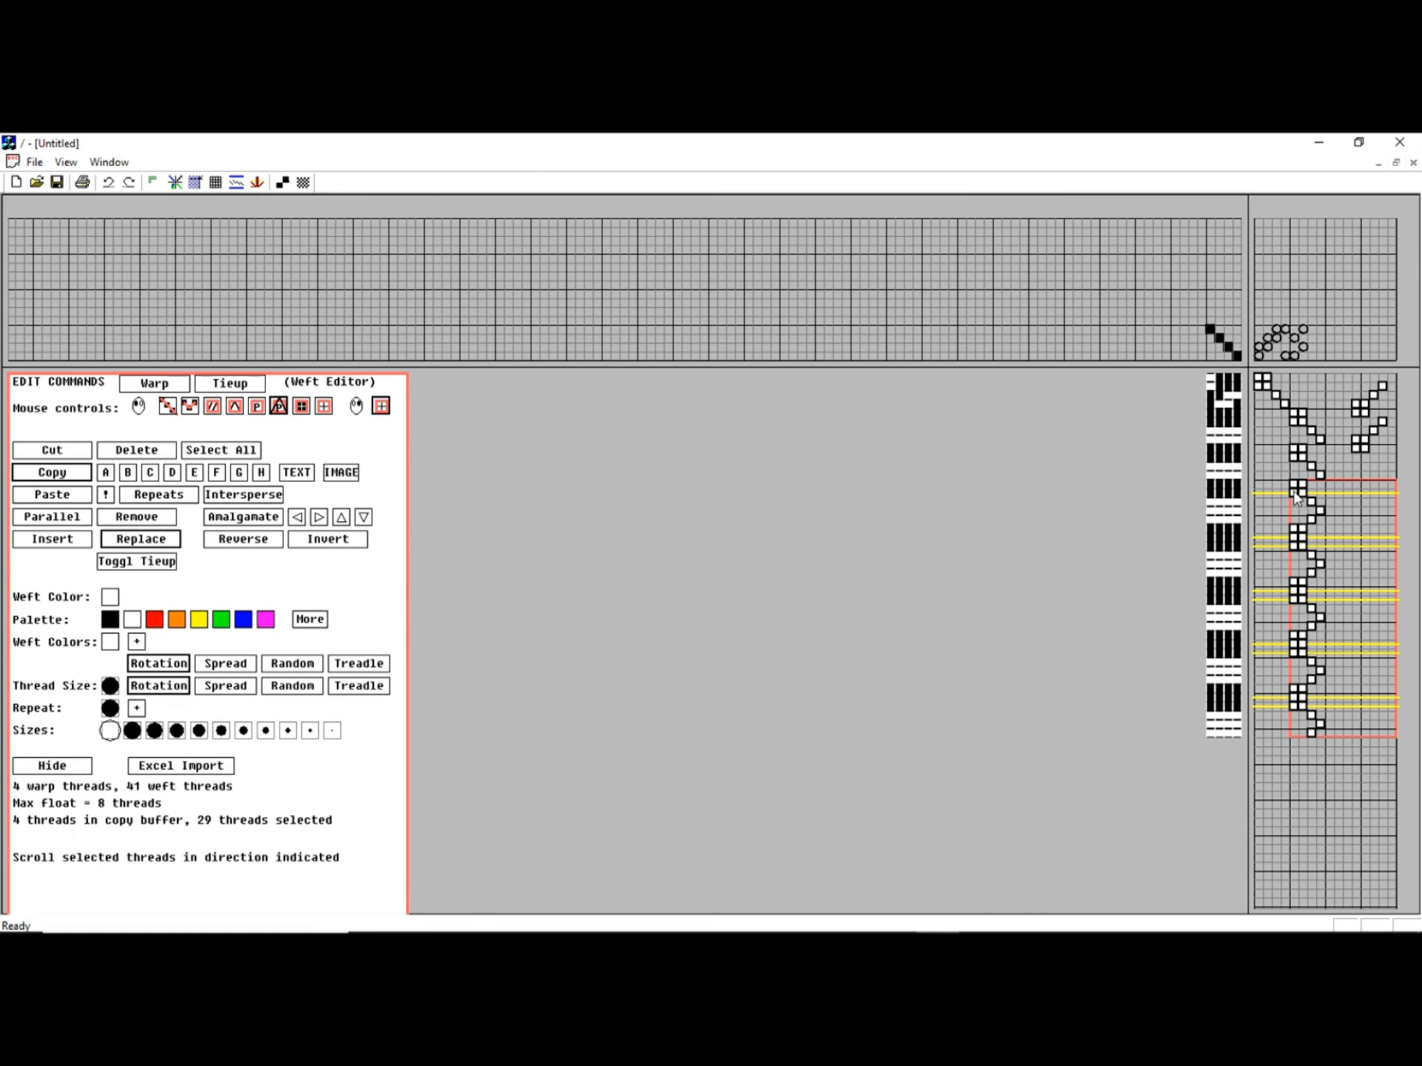
# - Select the motif in picks 13 to 16 on treadles 5 to 8 and scroll its threads leftward within the selection
pyautogui.moveTo(1290, 483); pyautogui.dragTo(1320, 520)
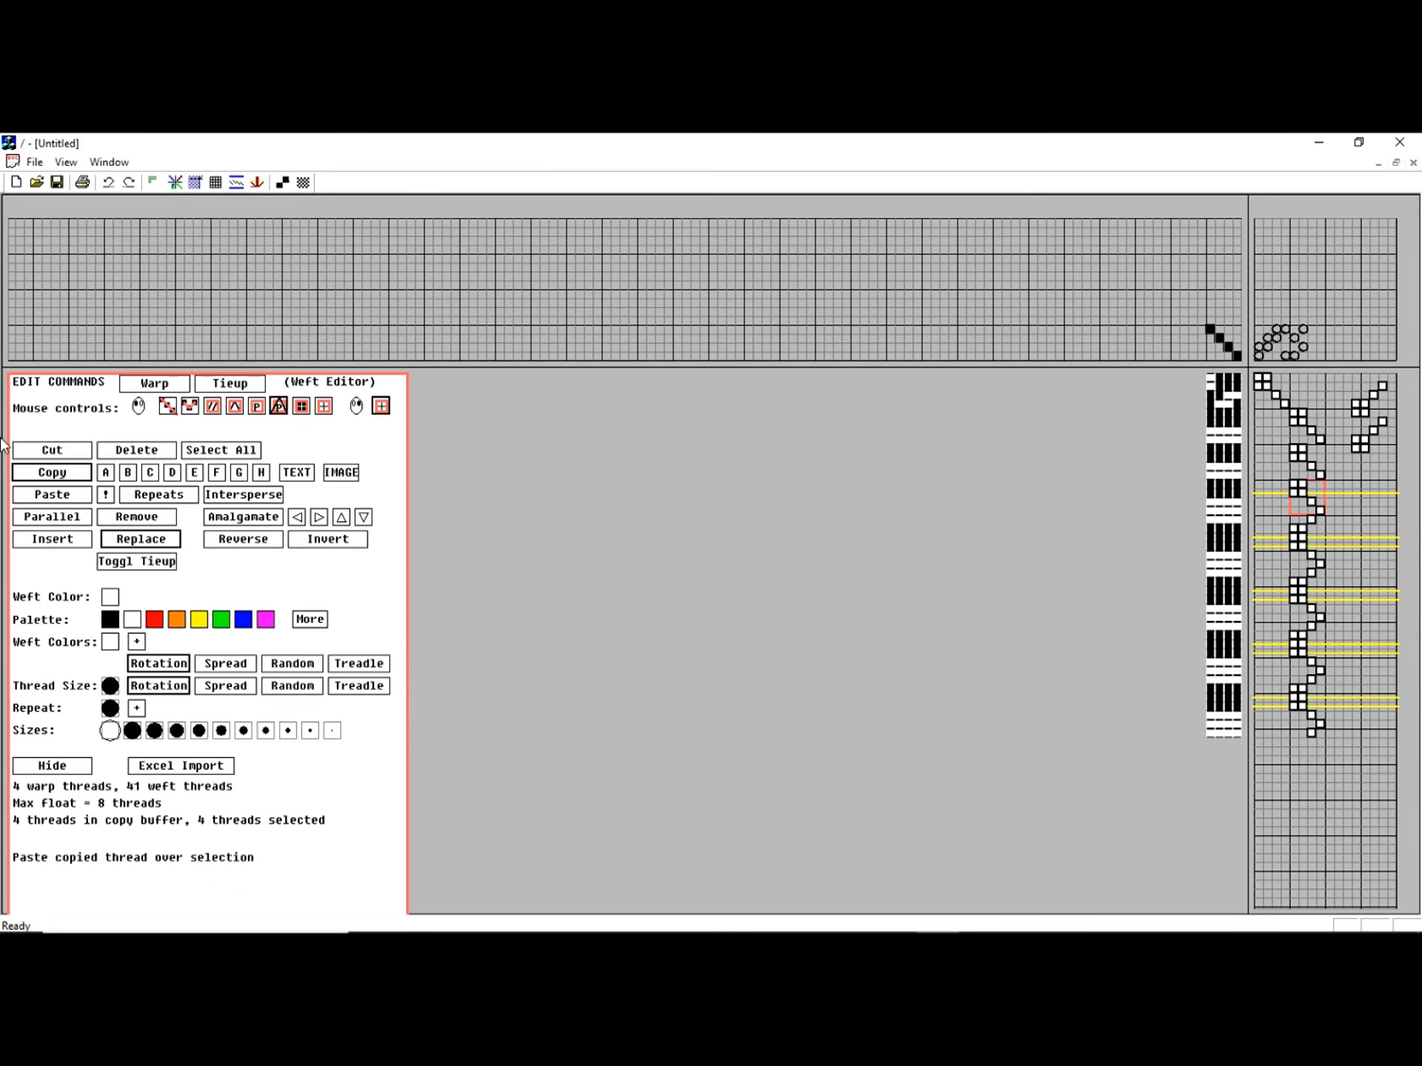
pyautogui.click(298, 517)
pyautogui.click(298, 519)
pyautogui.click(298, 518)
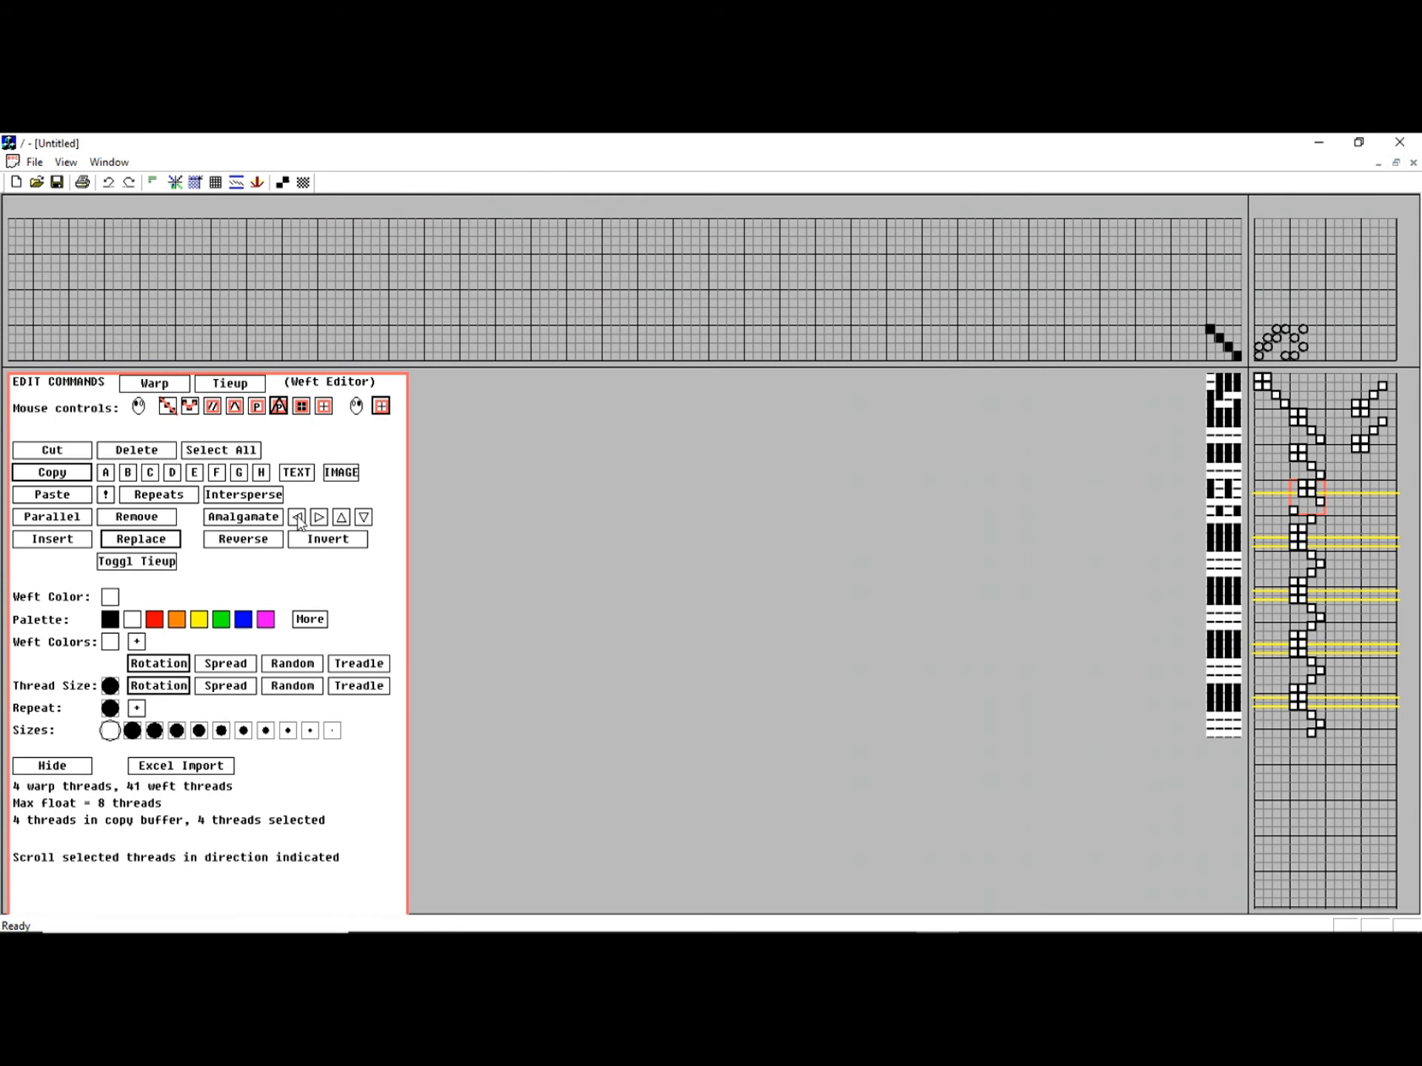
pyautogui.click(298, 518)
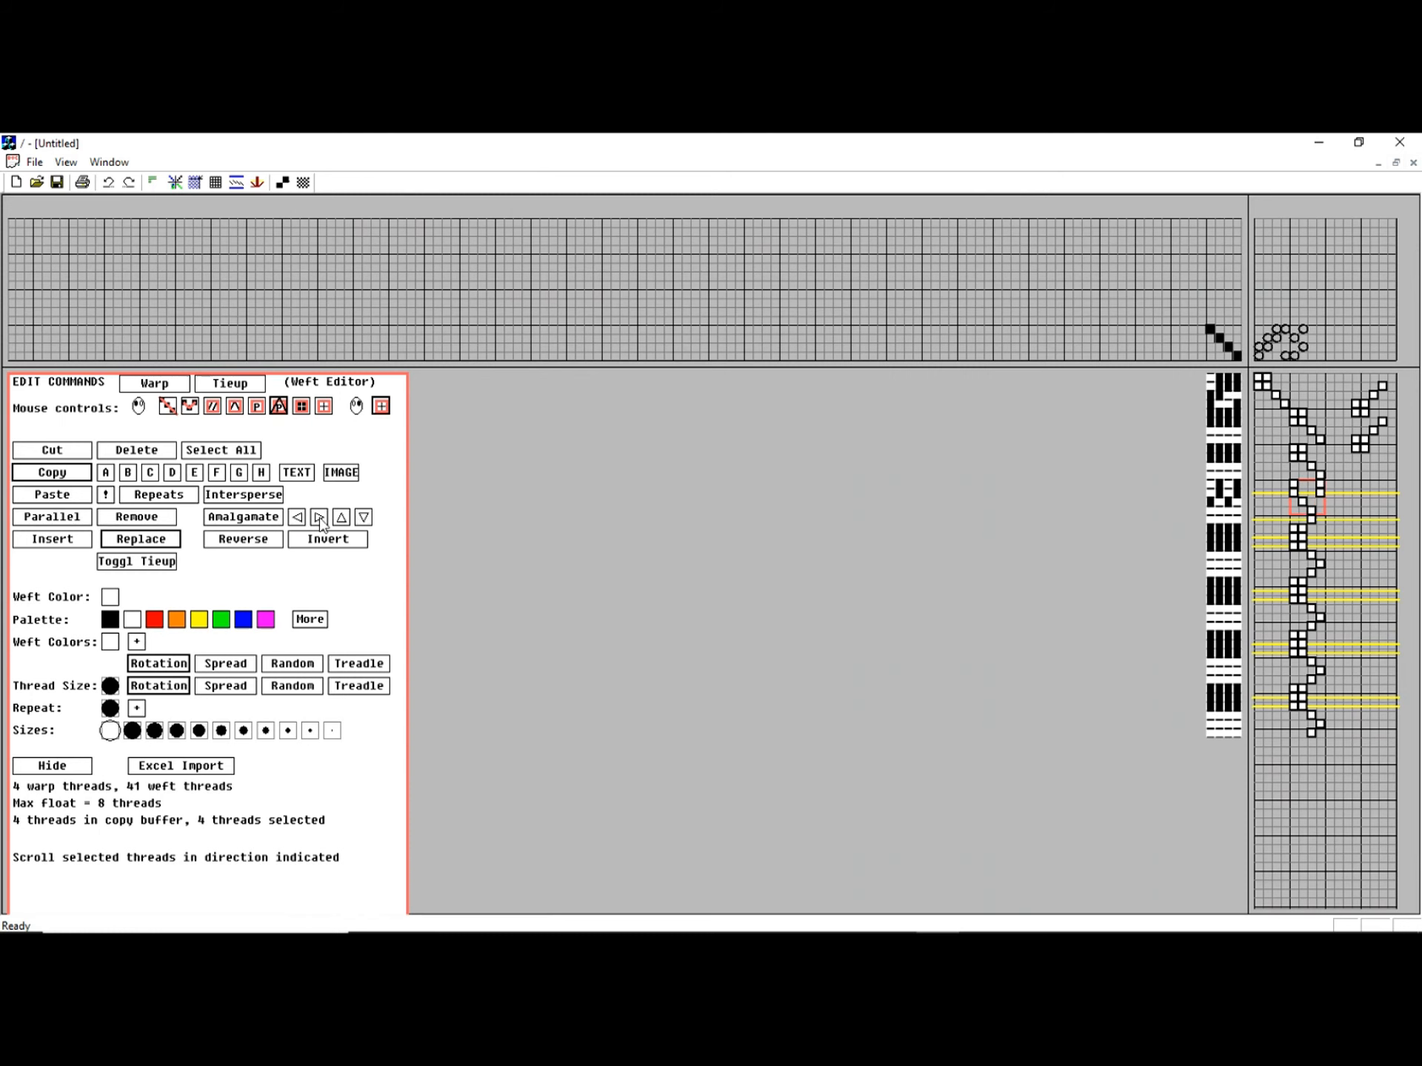
# - Invert and reverse the selected threads in picks 13 to 16
pyautogui.click(308, 541)
pyautogui.click(306, 537)
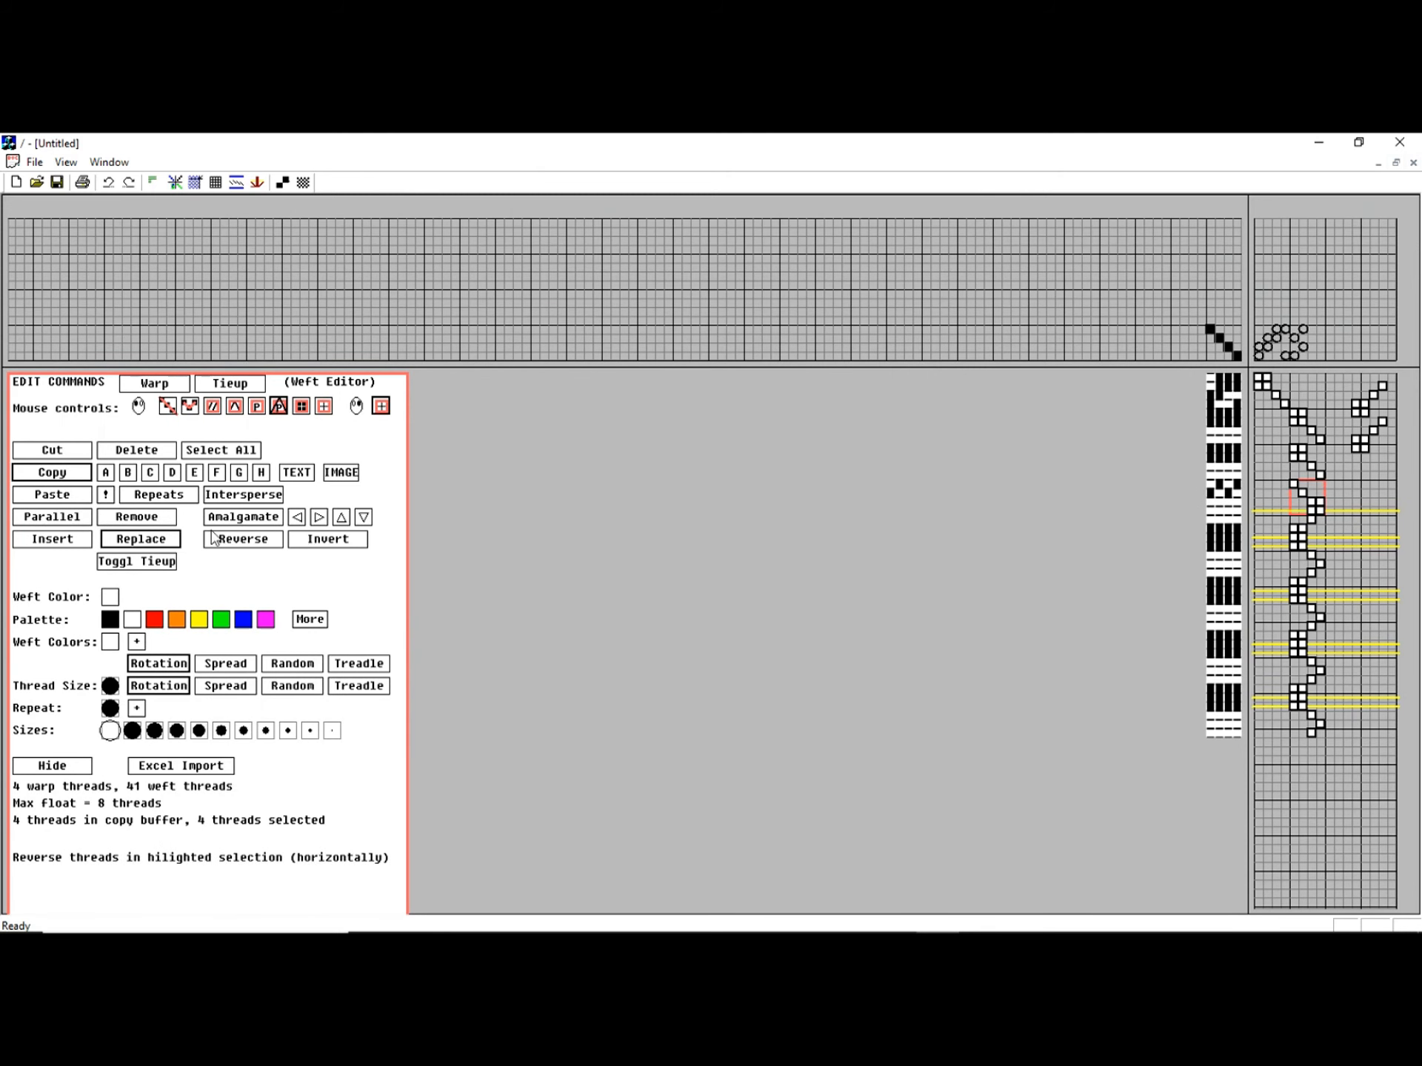
pyautogui.click(245, 544)
pyautogui.click(328, 546)
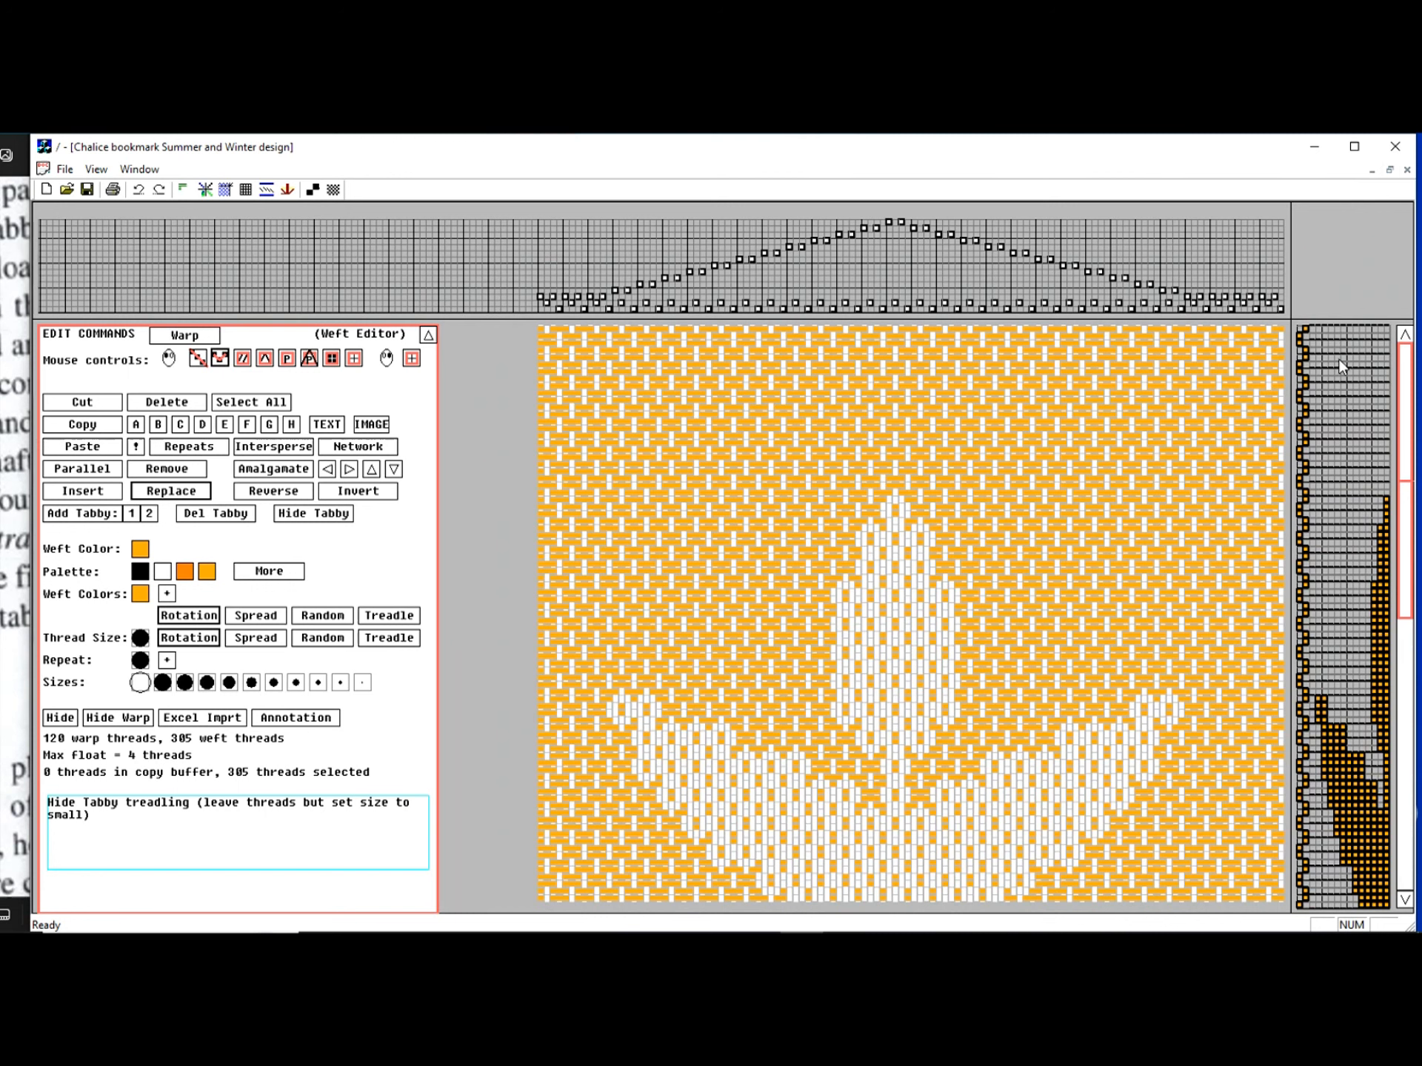
# - Reset the selected weft threads of the chalice bookmark draft to full thread size and hide the tabby treadling
pyautogui.click(144, 644)
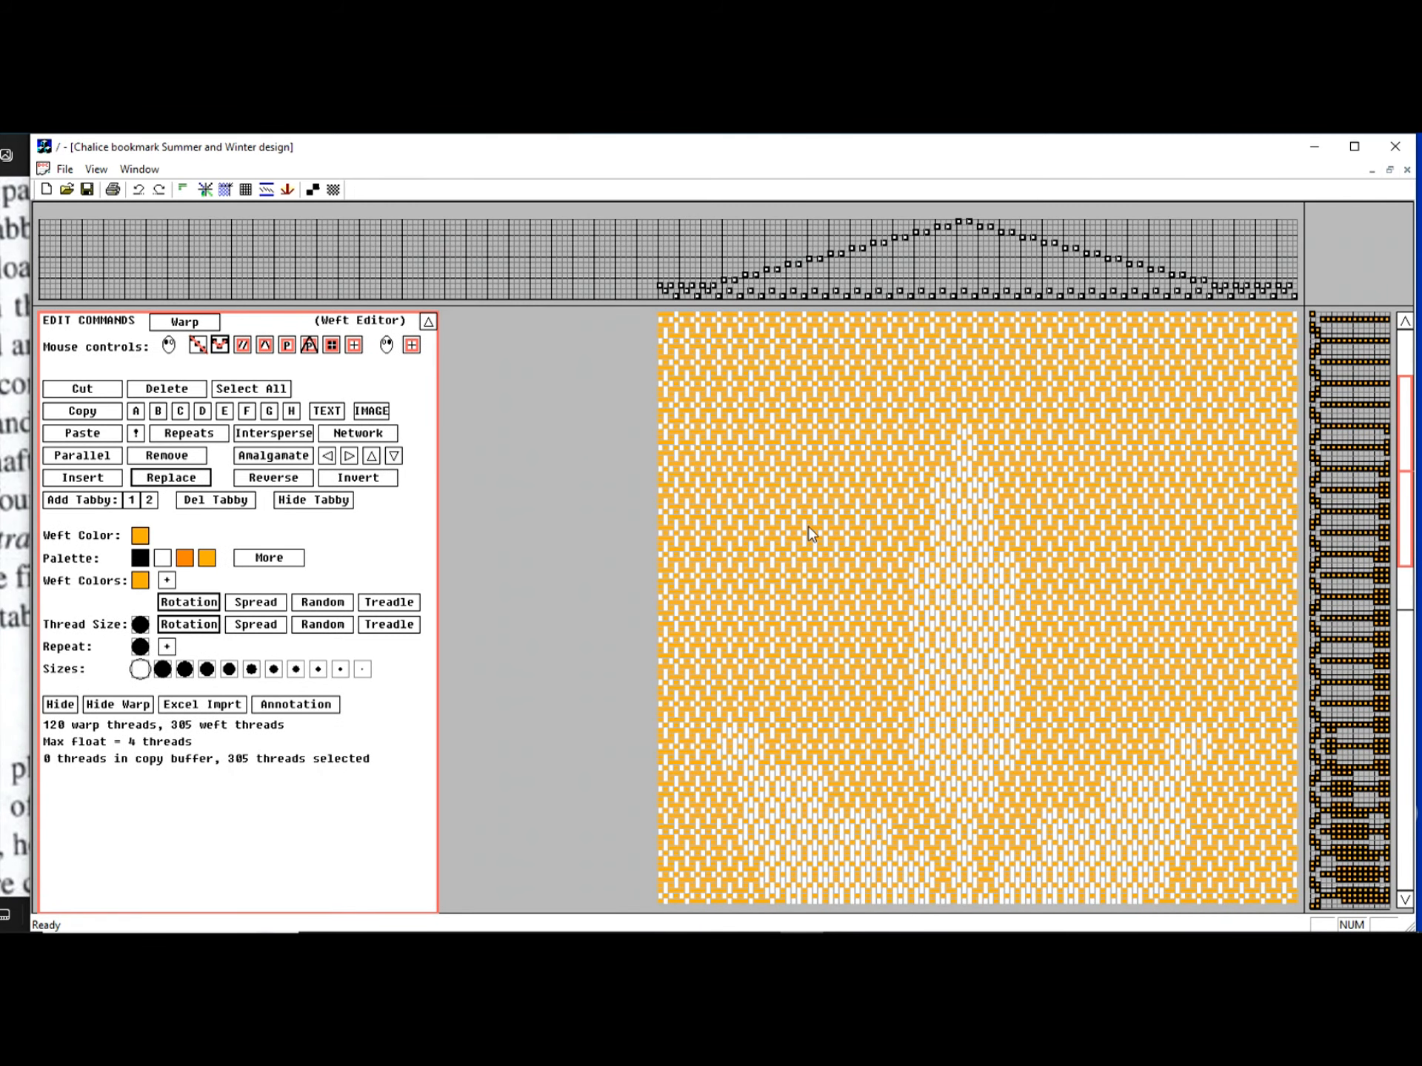
pyautogui.scroll(-4, 1074, 617)
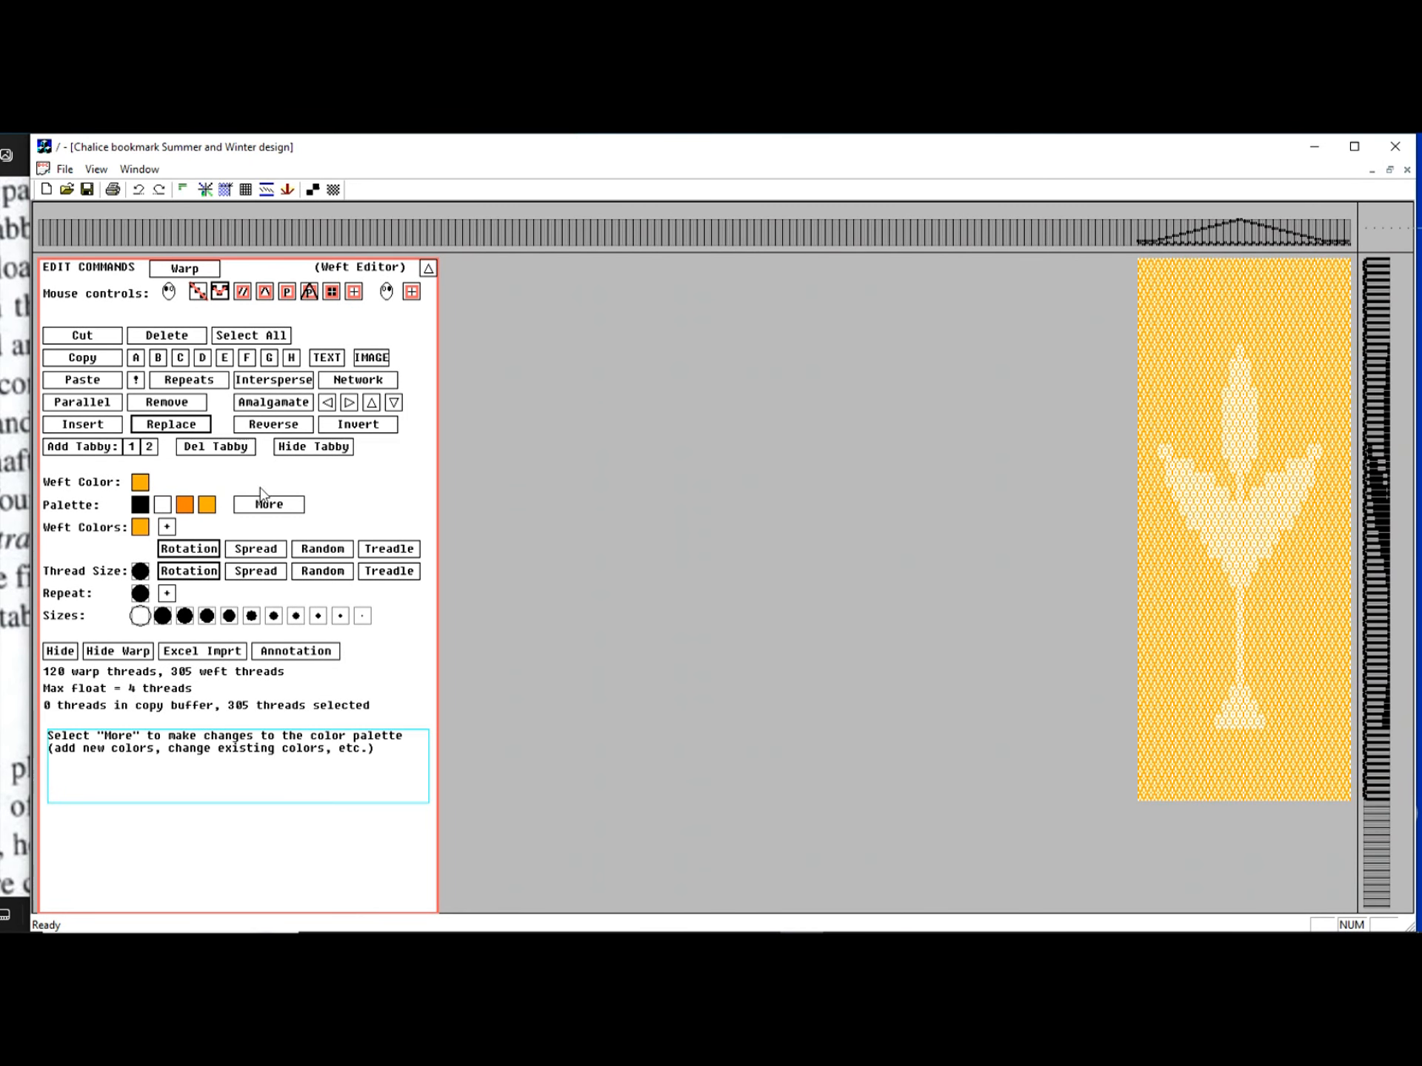
pyautogui.click(322, 448)
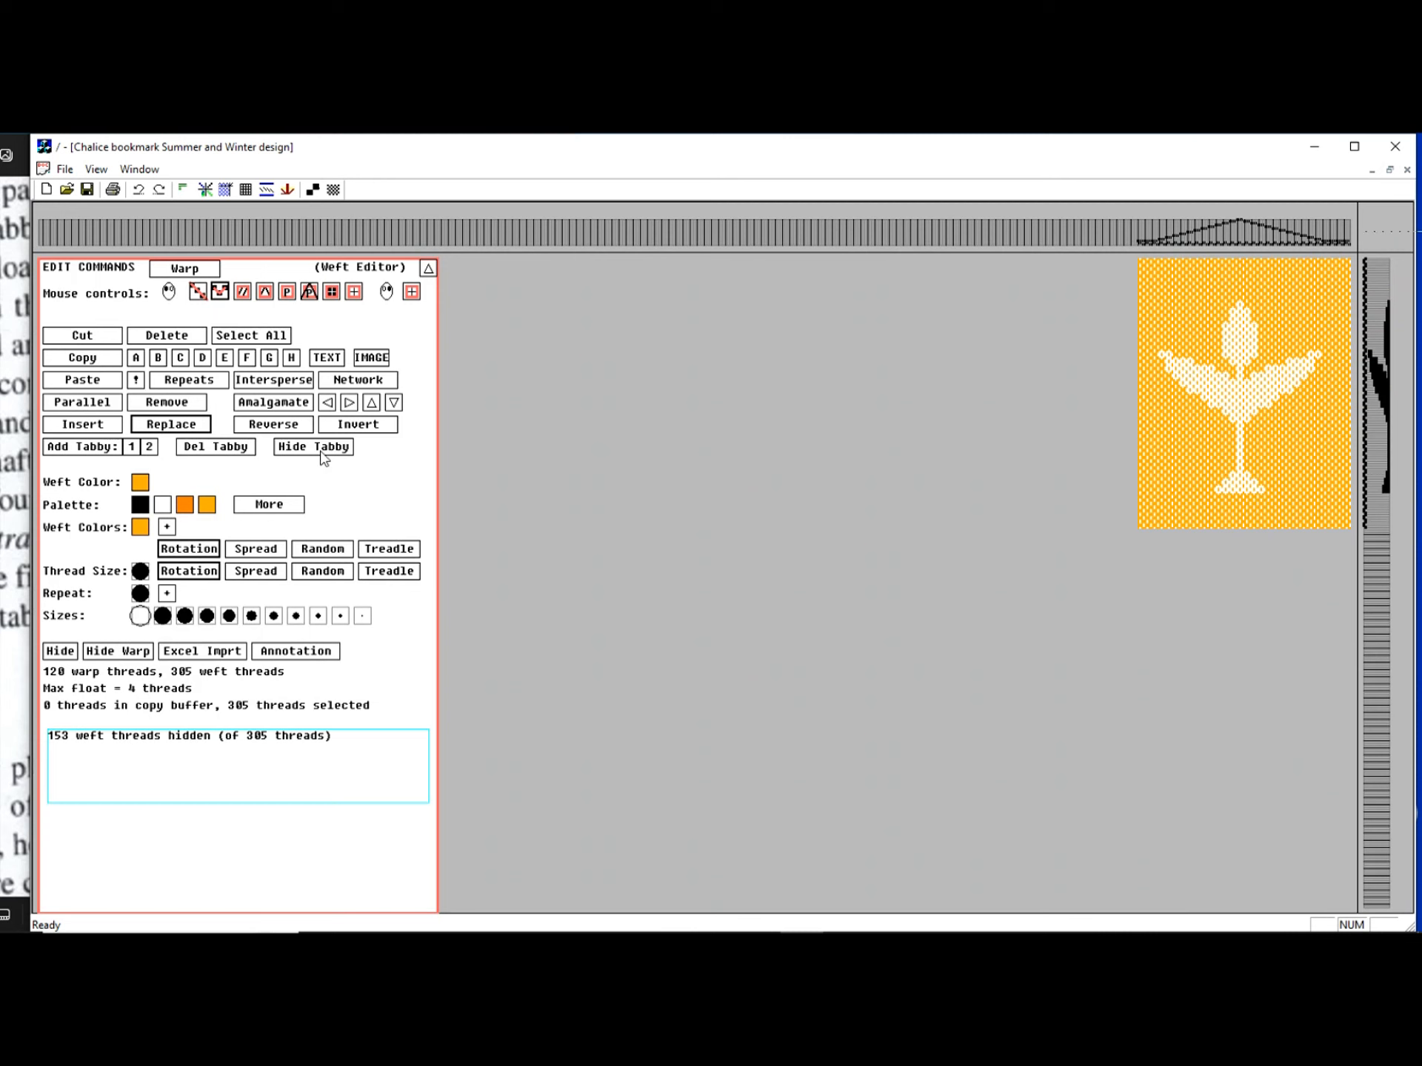
# - Delete the tabby weft threads from the chalice bookmark draft
pyautogui.scroll(4, 1371, 379)
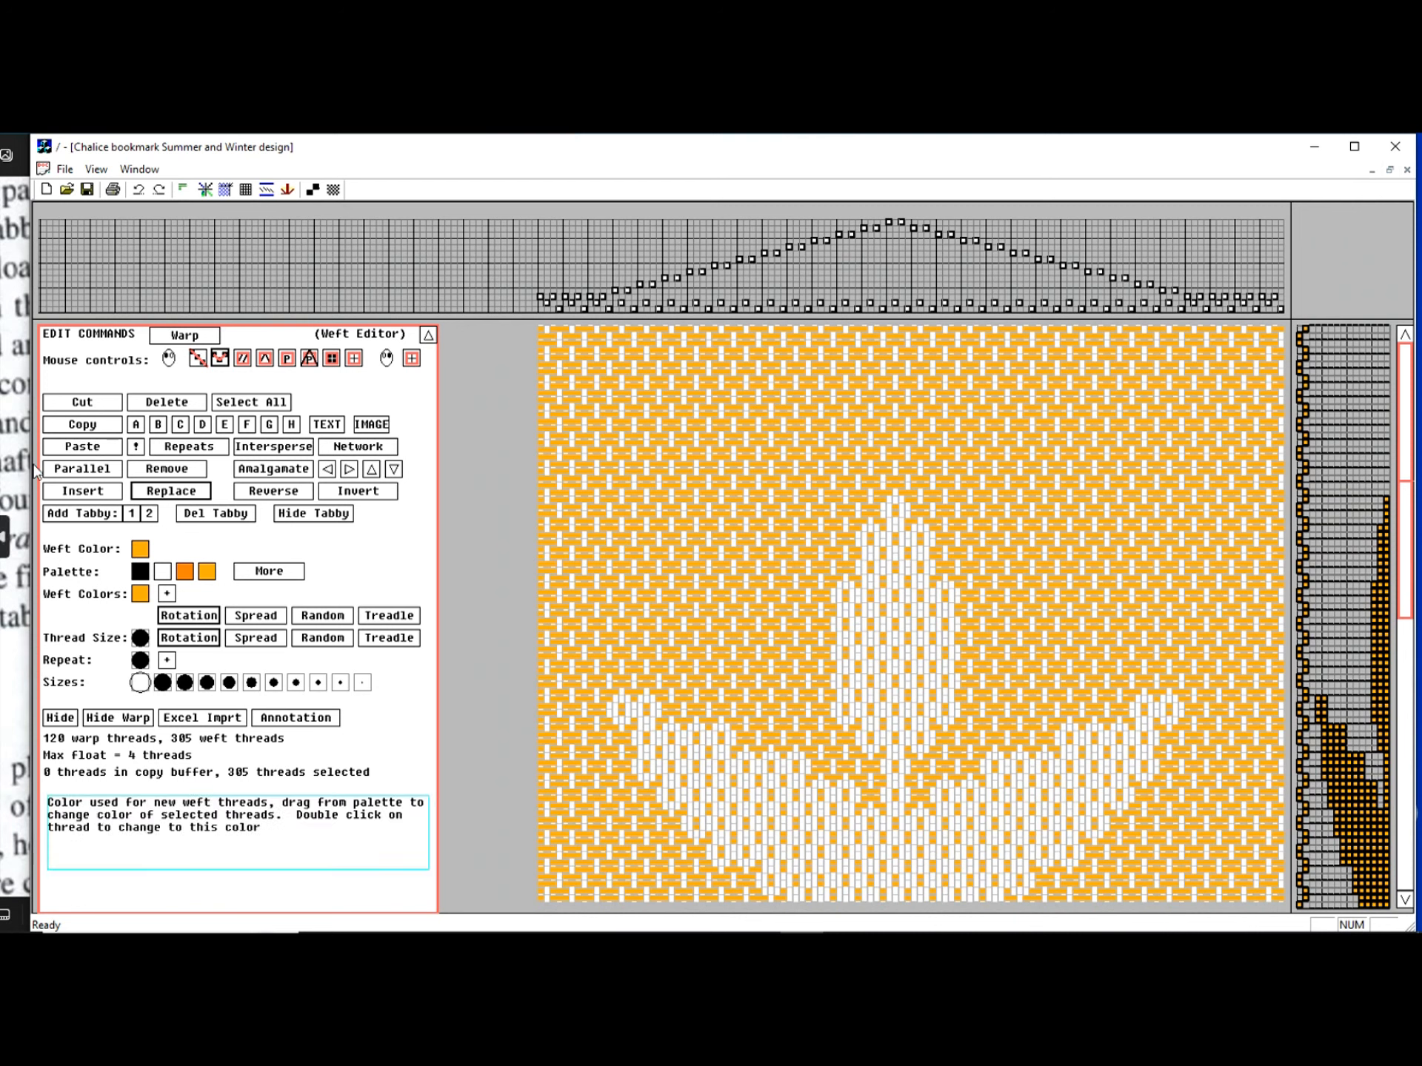
pyautogui.click(220, 516)
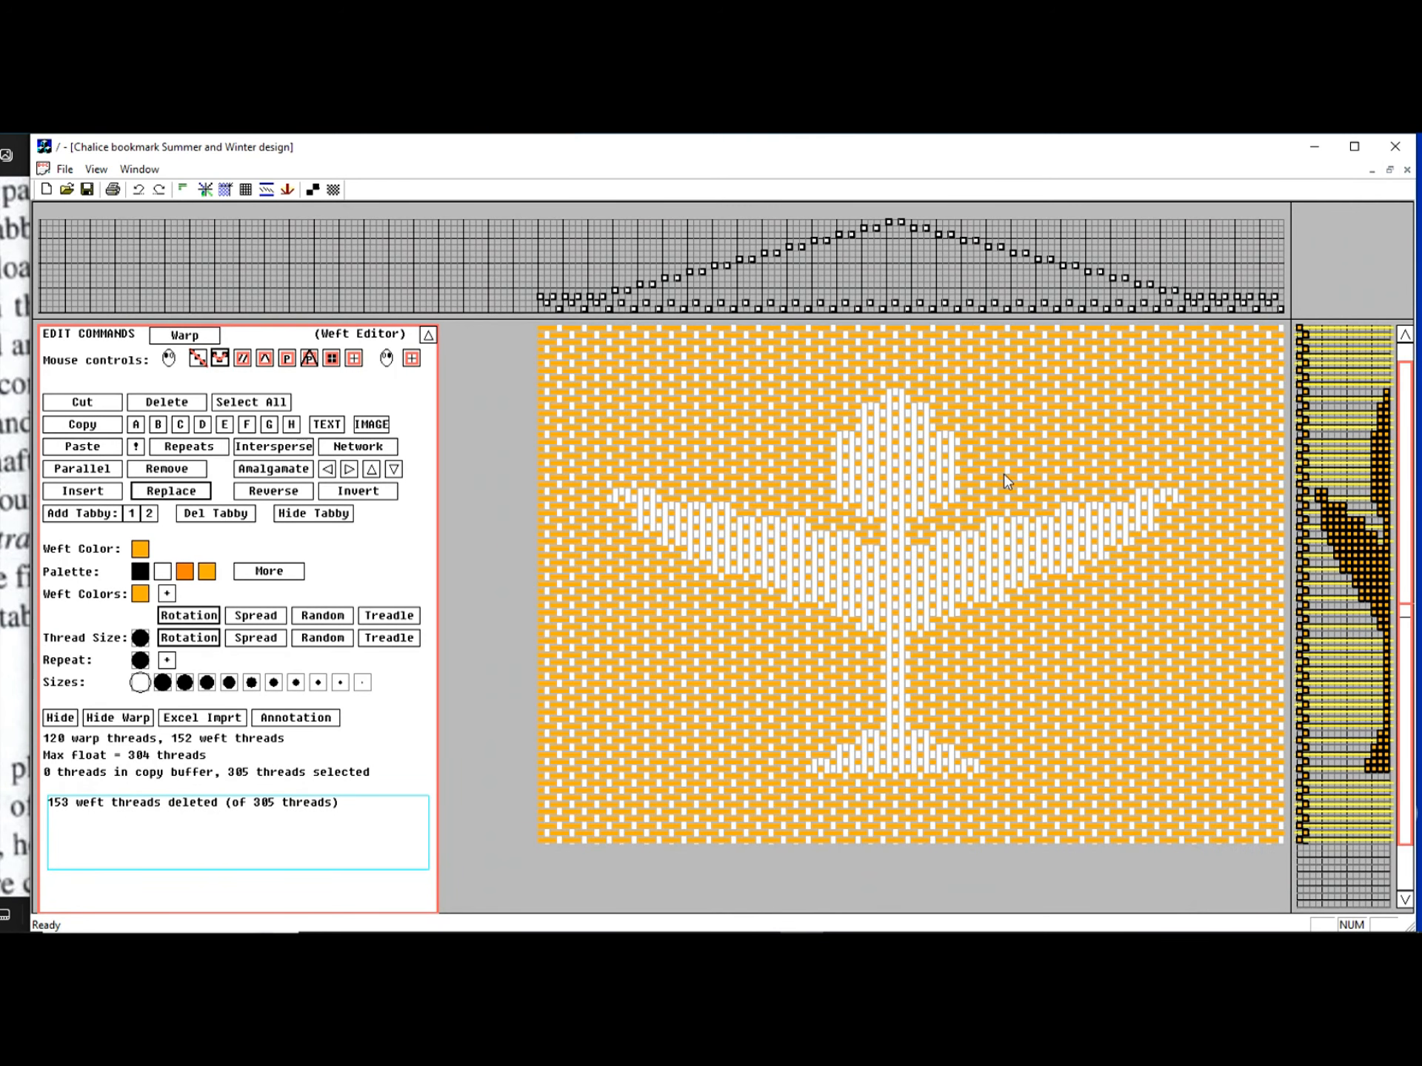